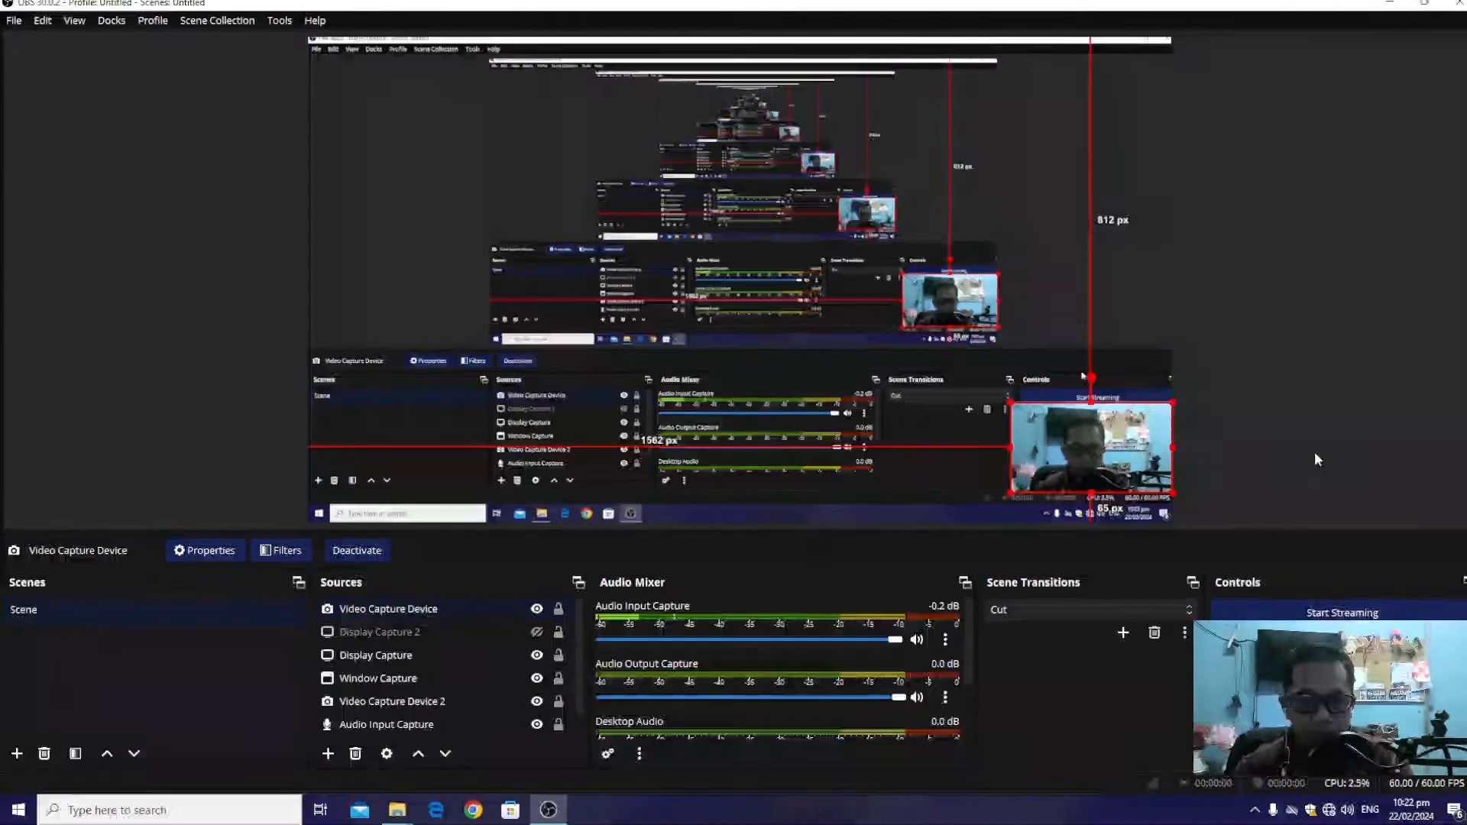
# Clear the open windows off the desktop, switch to Adobe Premiere Pro and open the recent Noise Reduction project
pyautogui.click(1389, 4)
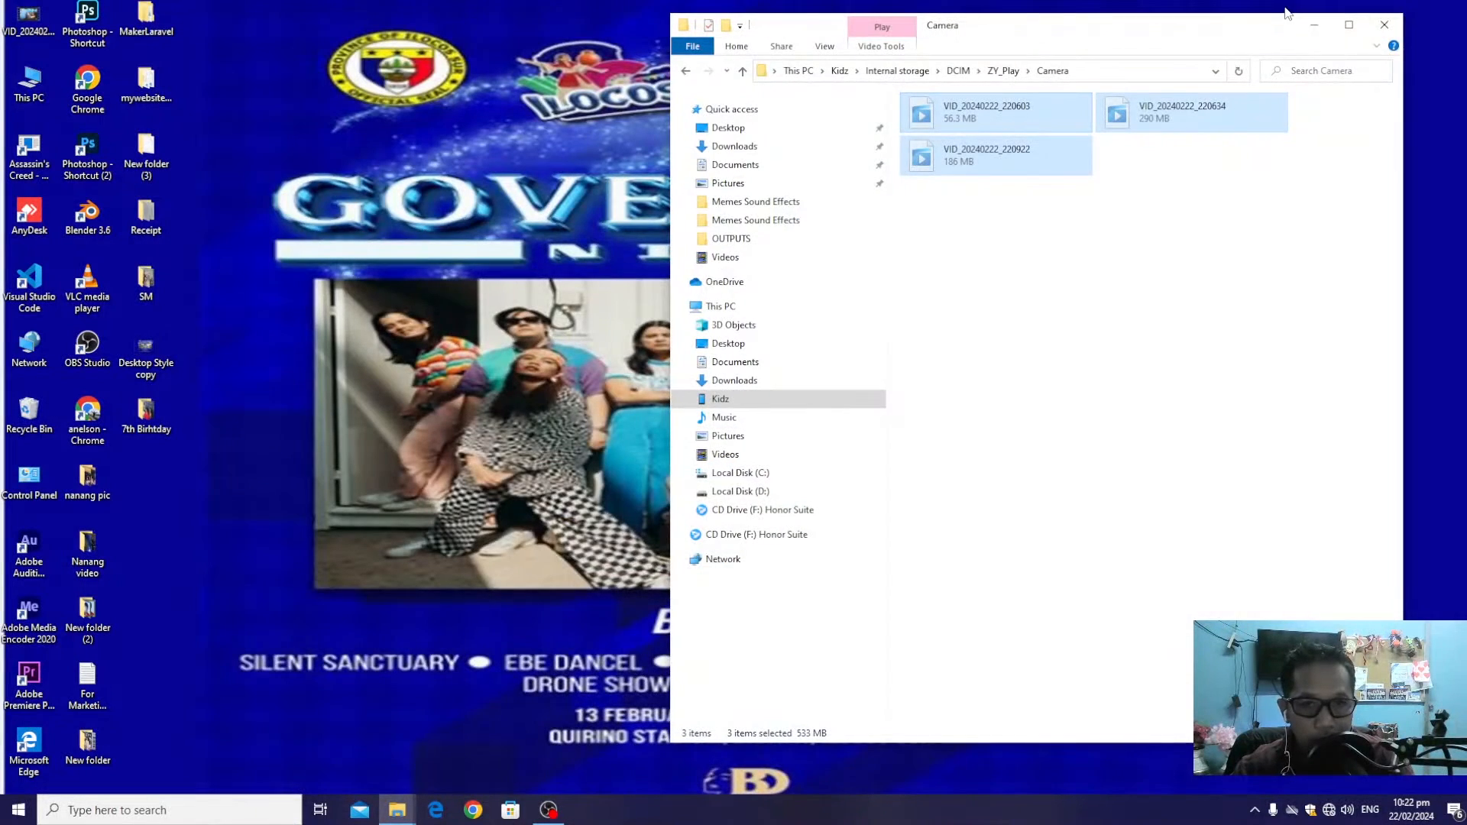
pyautogui.click(1384, 25)
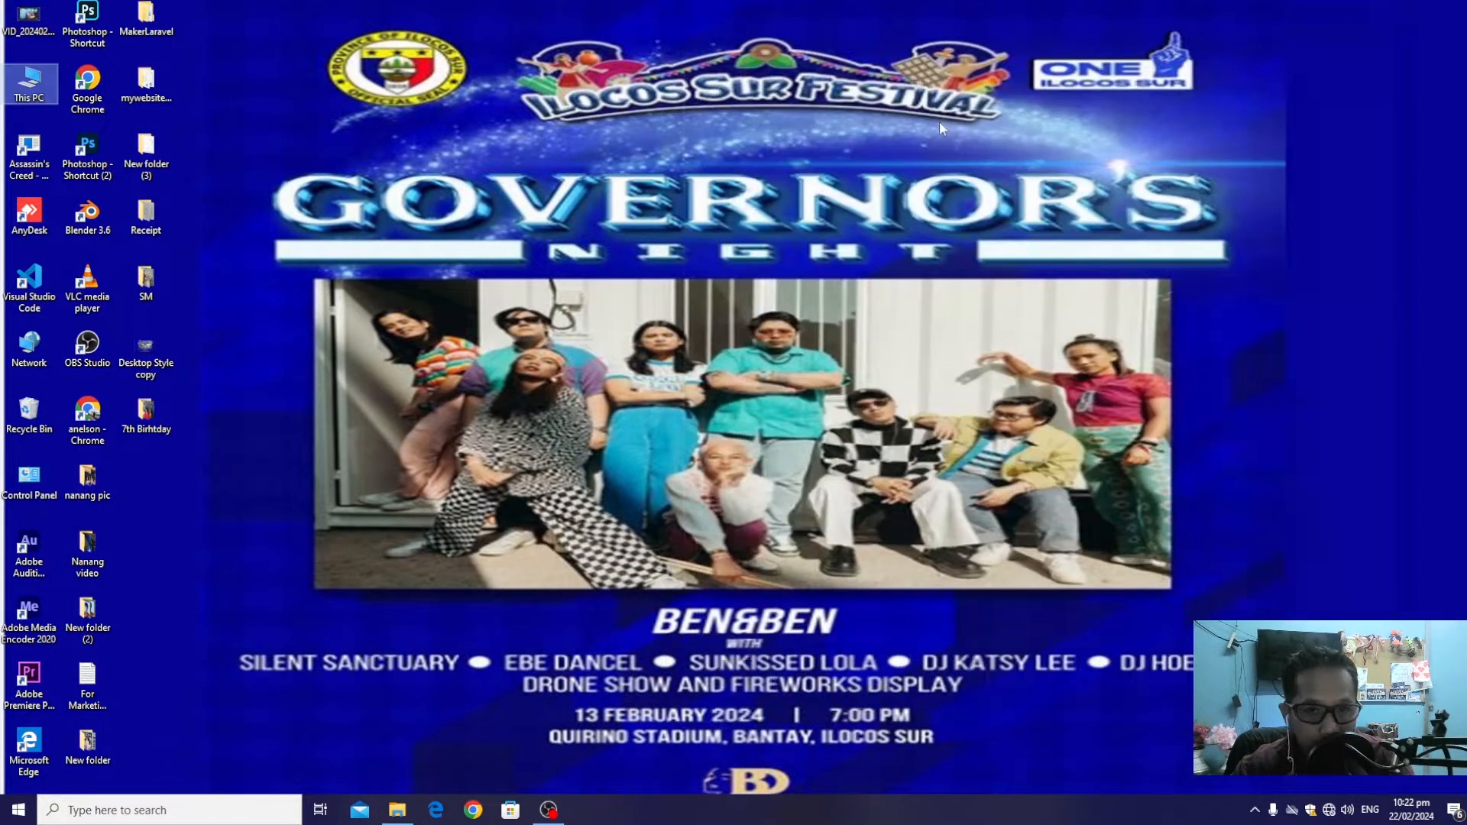
pyautogui.doubleClick(38, 692)
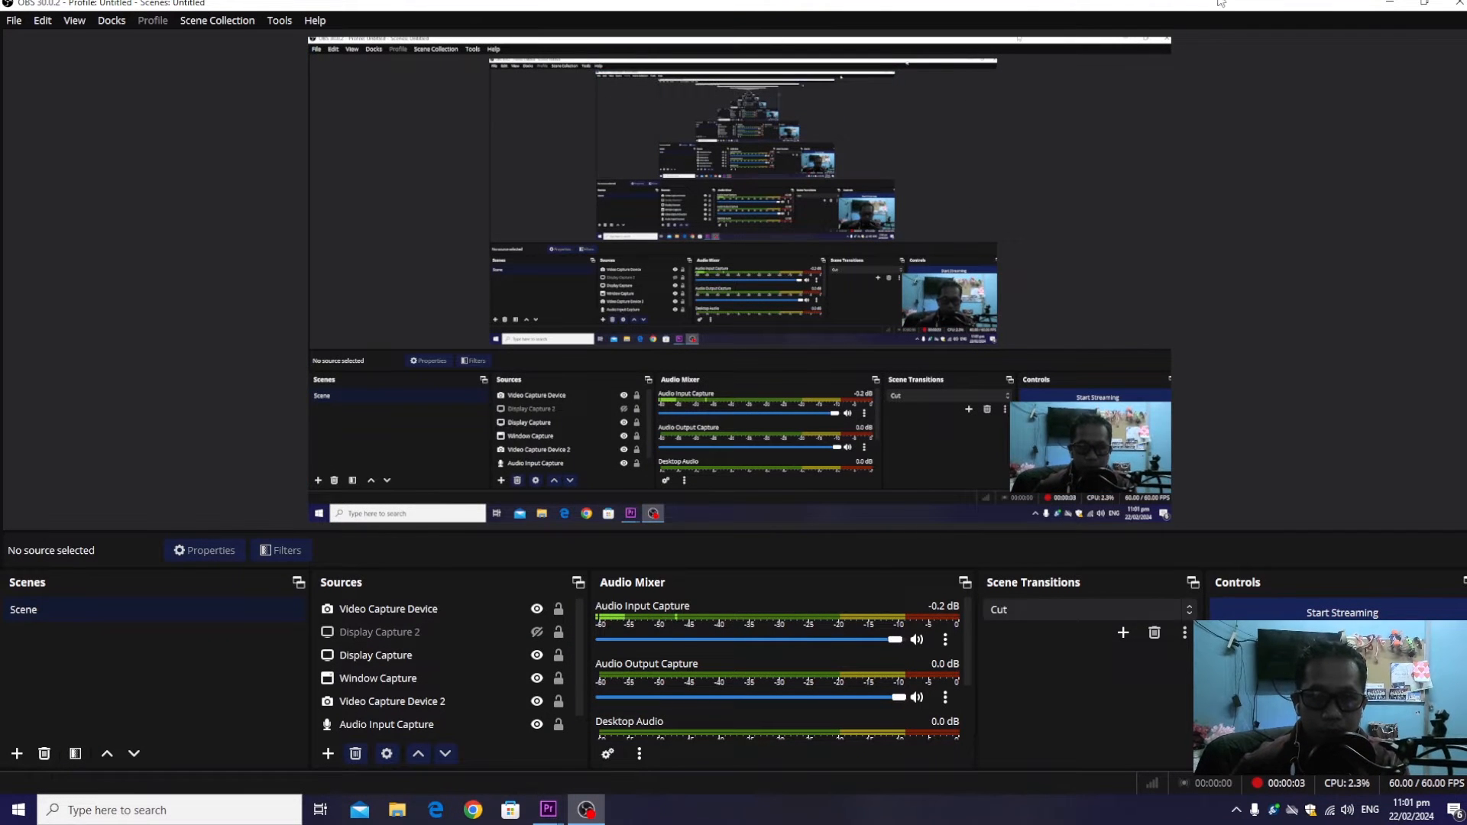
pyautogui.click(1389, 3)
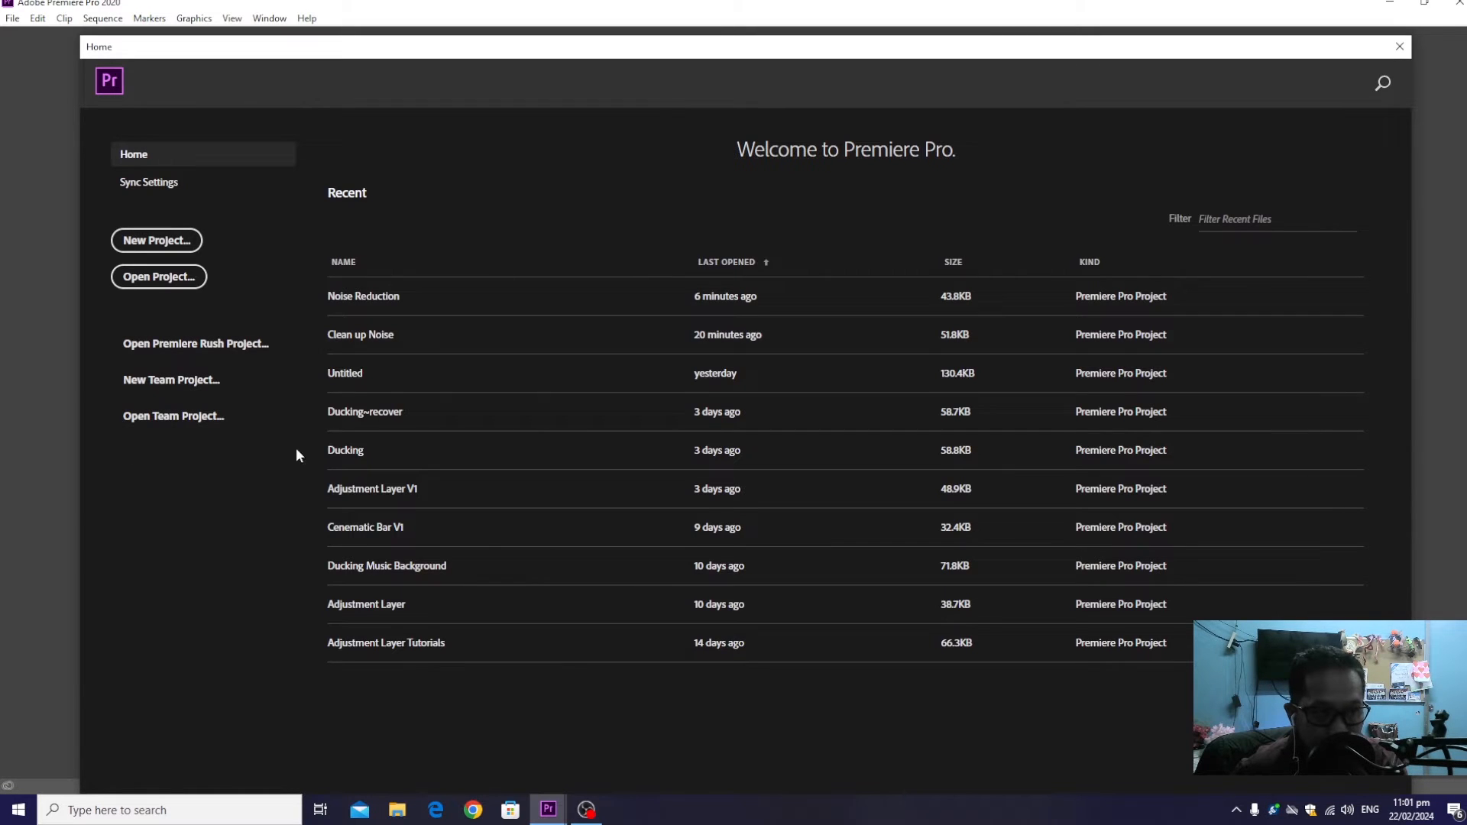
pyautogui.click(399, 299)
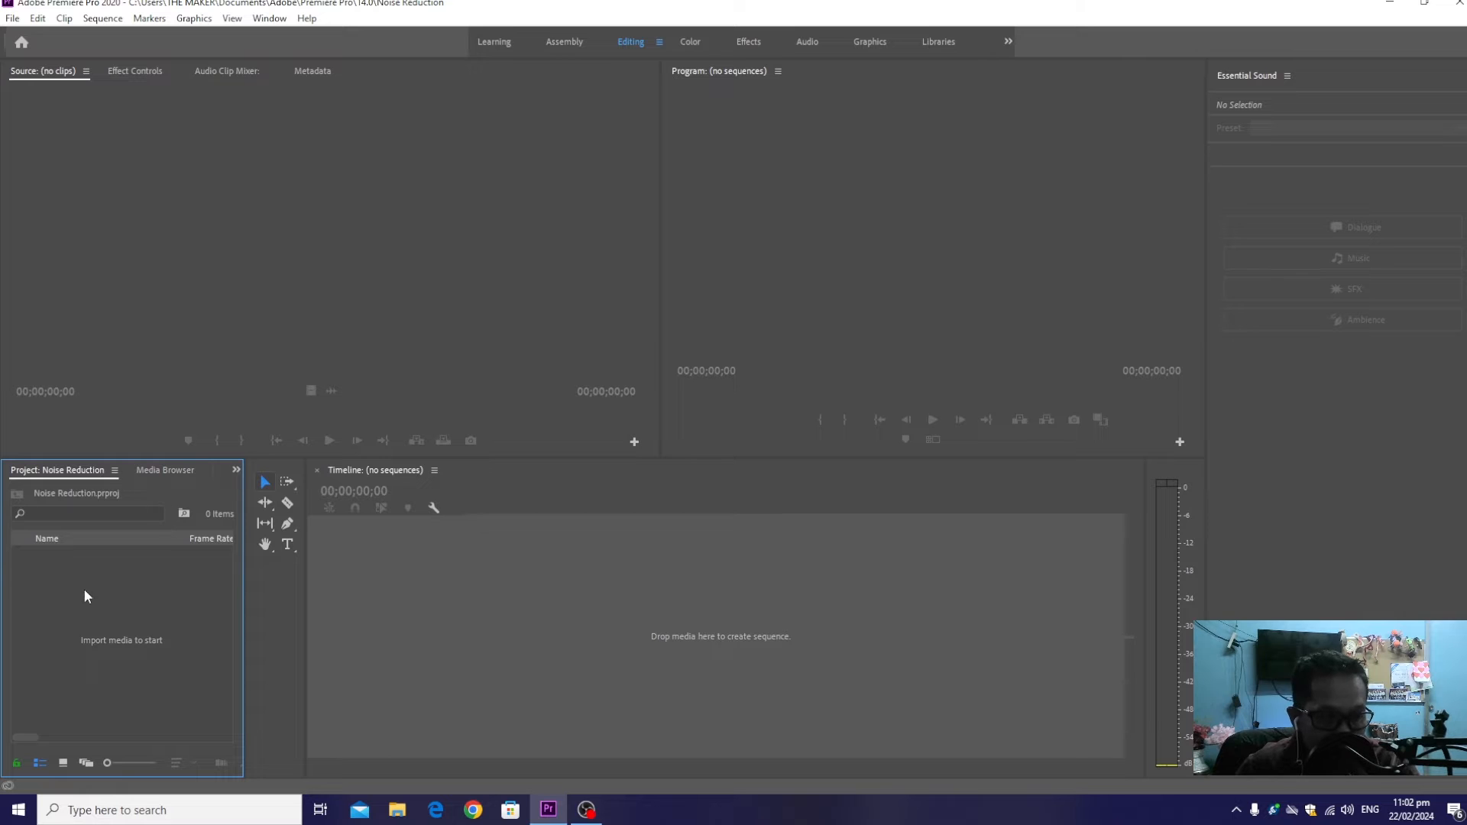
# Create a new sequence named Sequence 01 with the ARRI 1080p 24 preset
pyautogui.rightClick(121, 564)
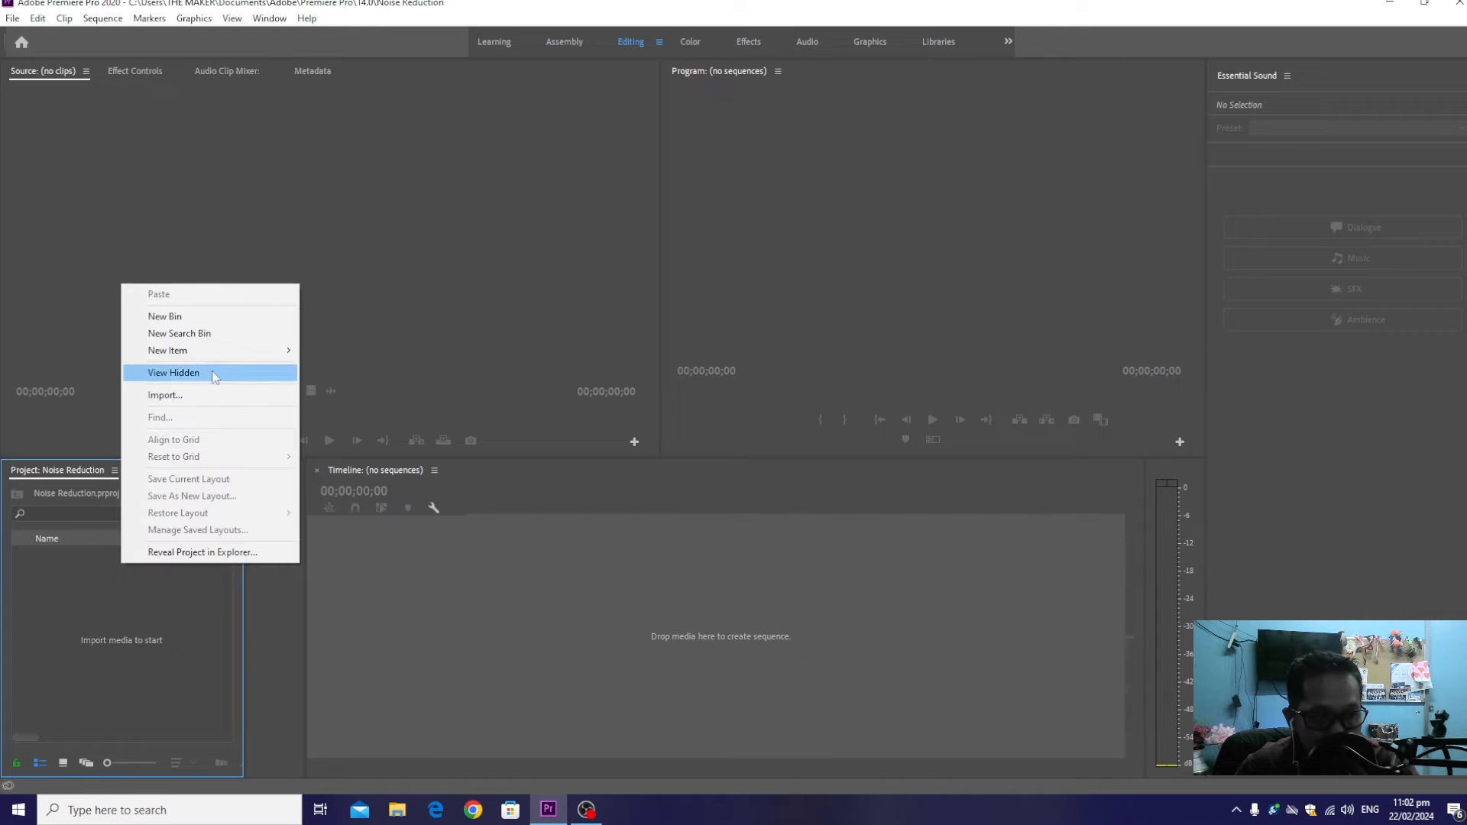
pyautogui.moveTo(229, 350)
pyautogui.click(392, 350)
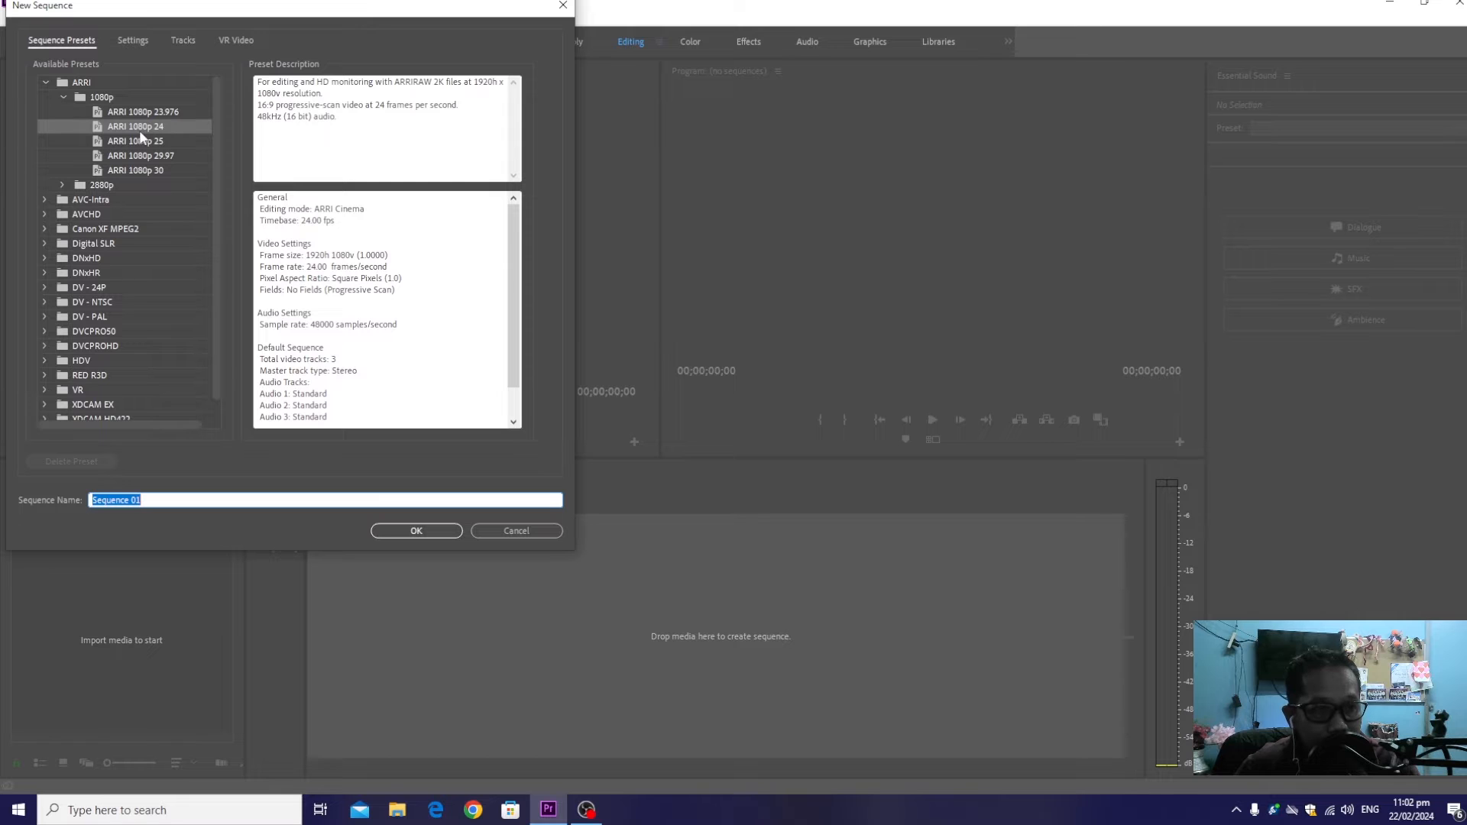
pyautogui.click(131, 42)
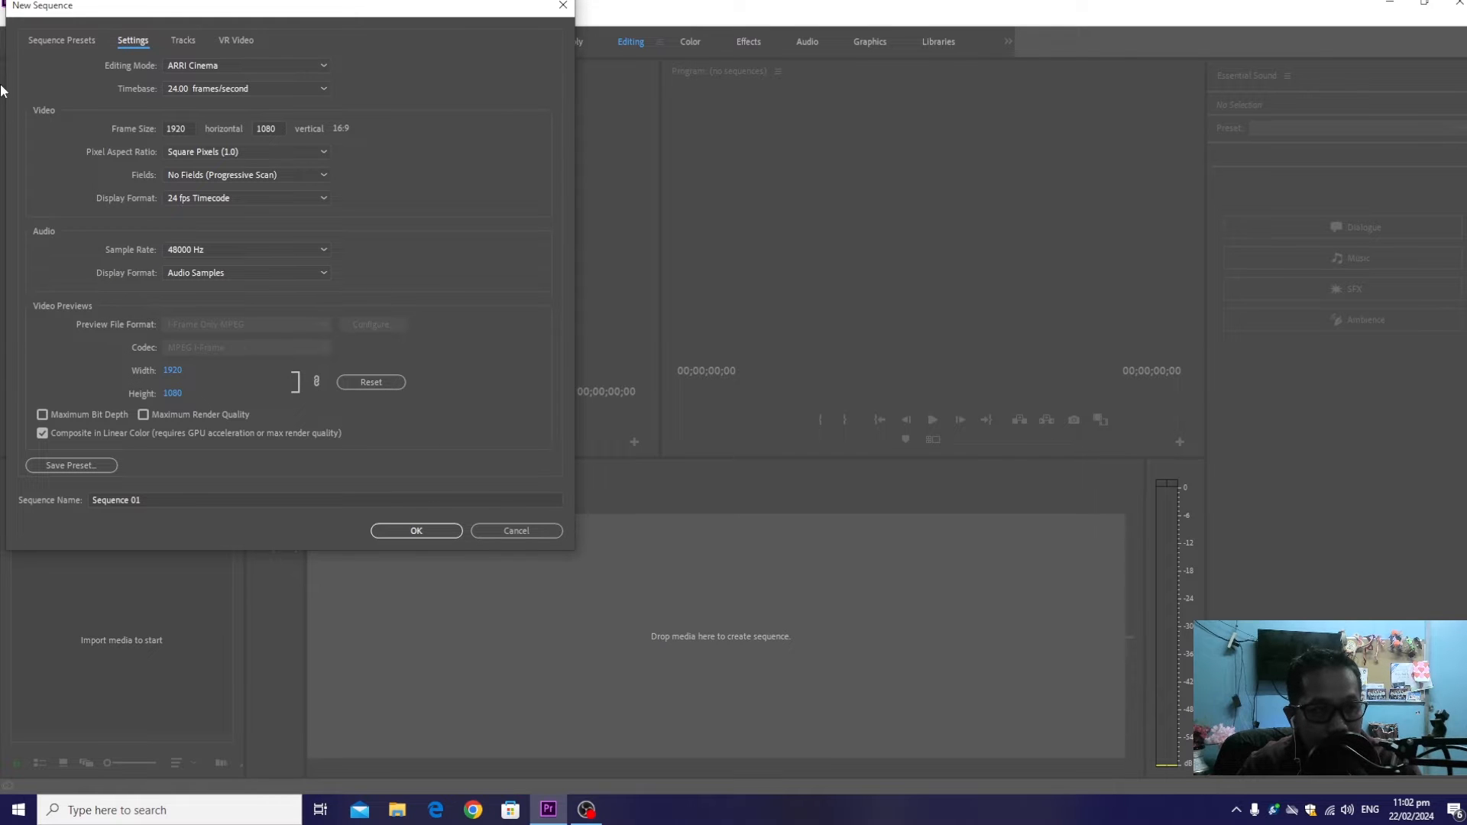
pyautogui.click(52, 40)
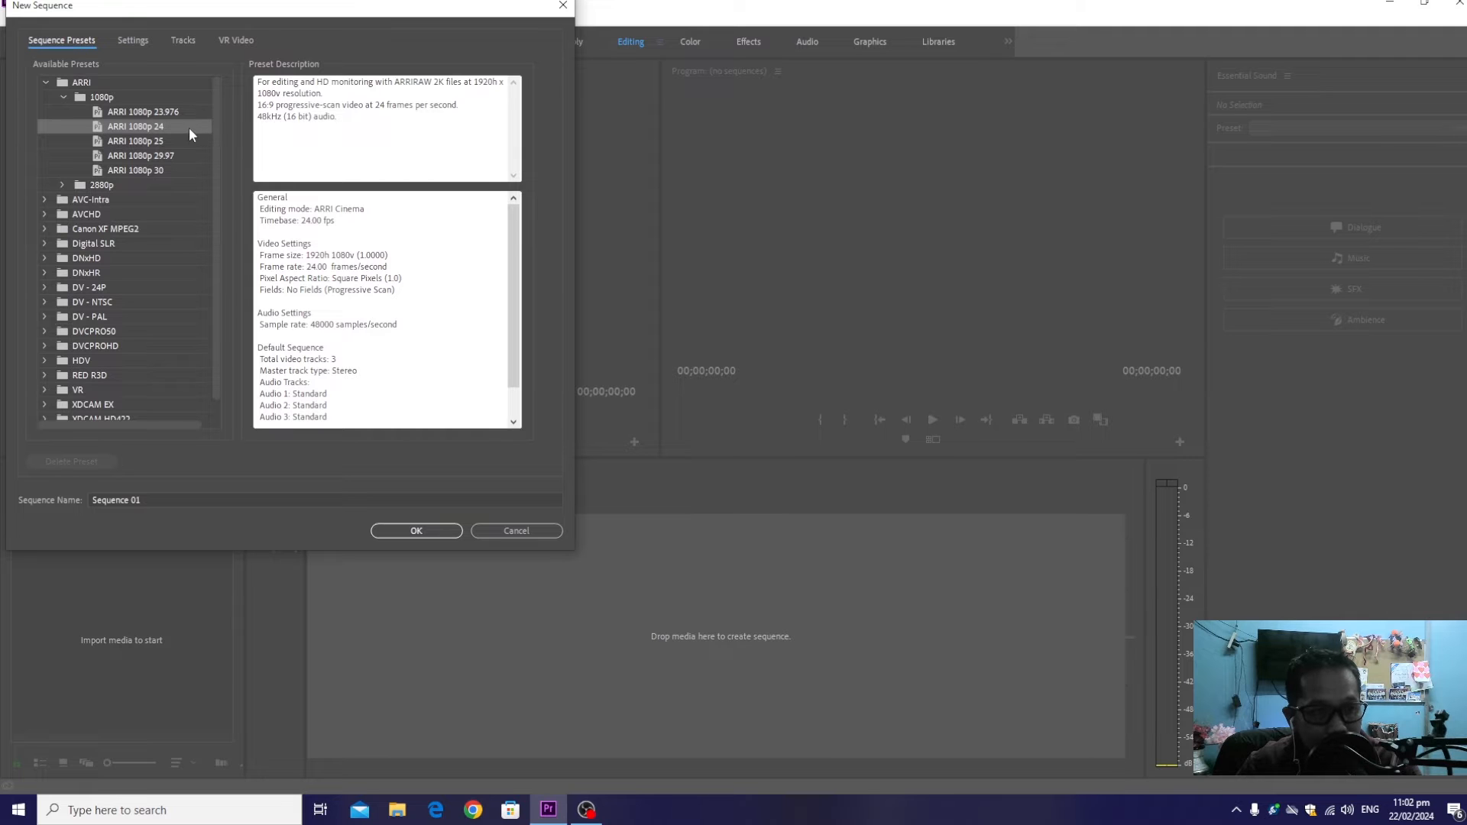
pyautogui.click(428, 535)
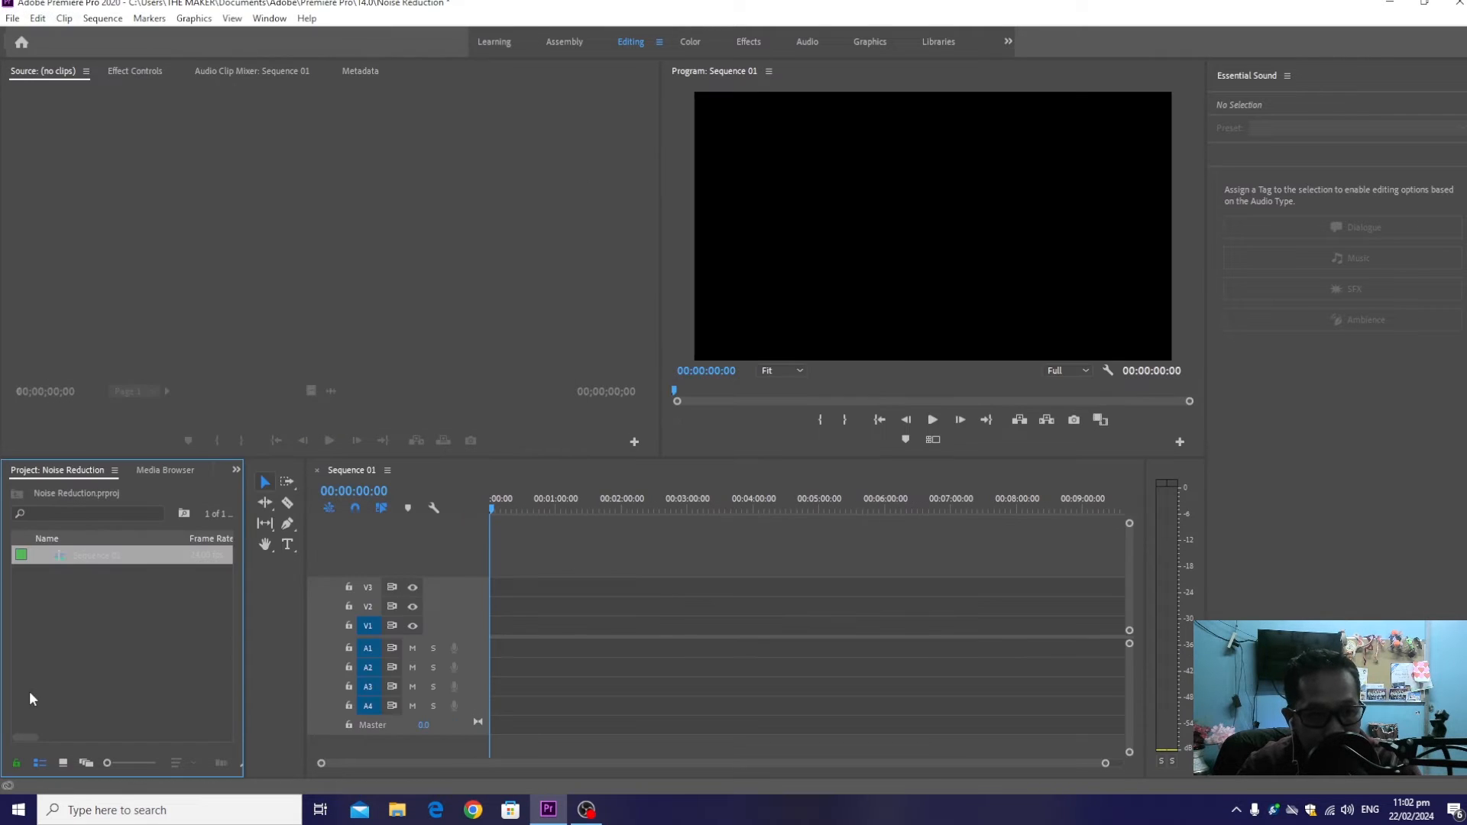
pyautogui.rightClick(69, 661)
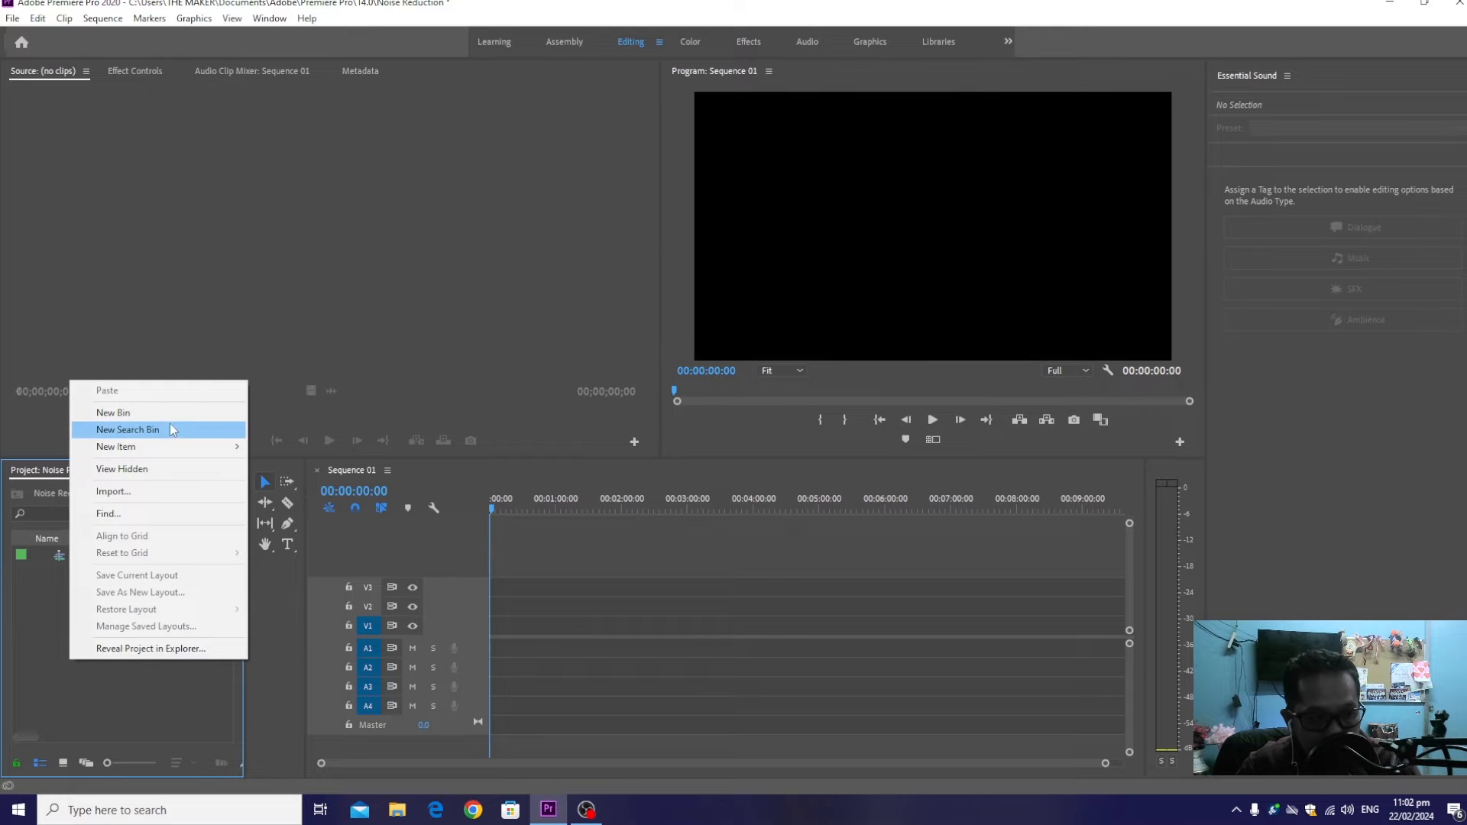
pyautogui.moveTo(191, 445)
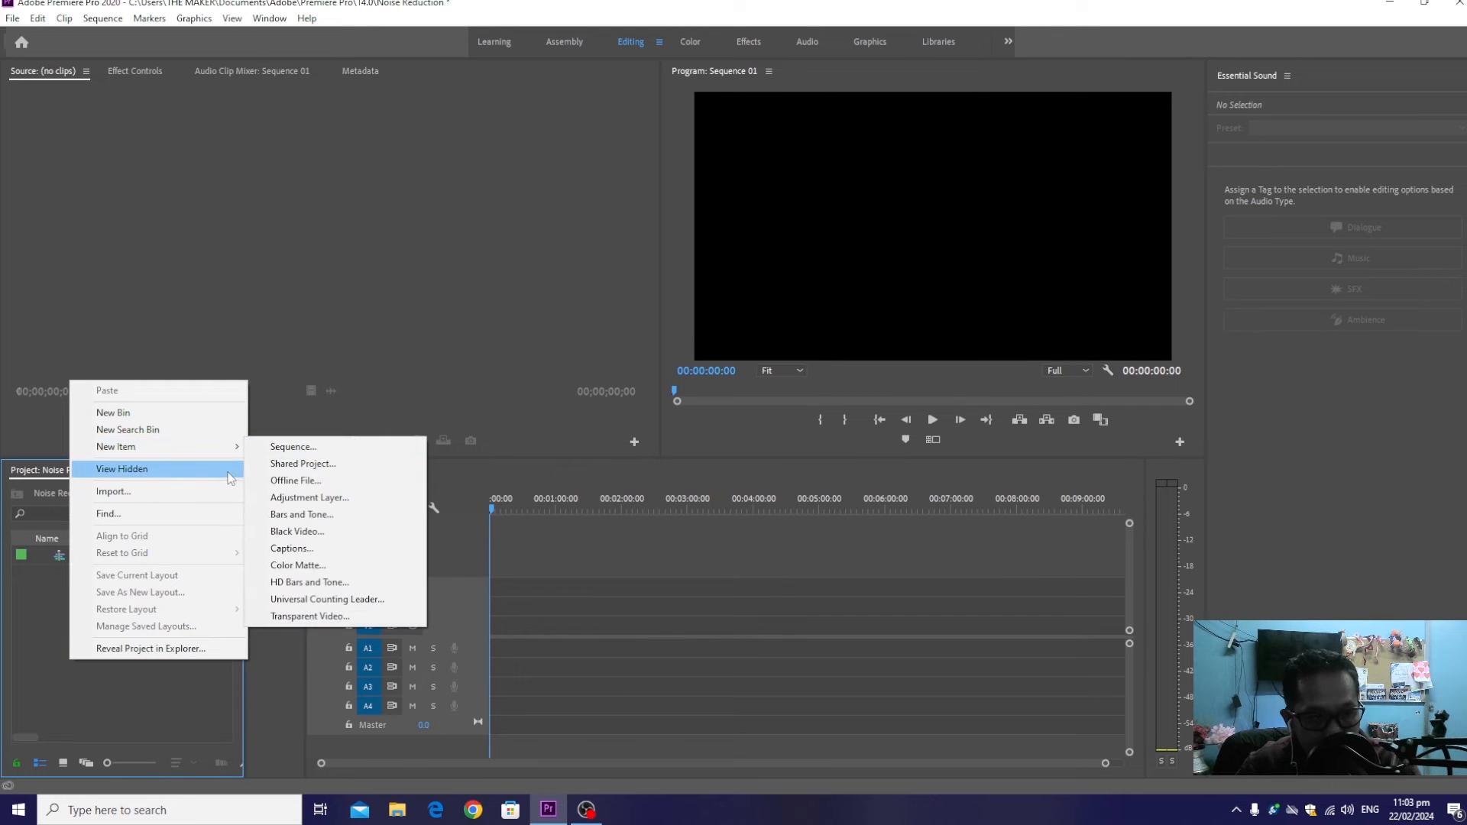
pyautogui.click(196, 497)
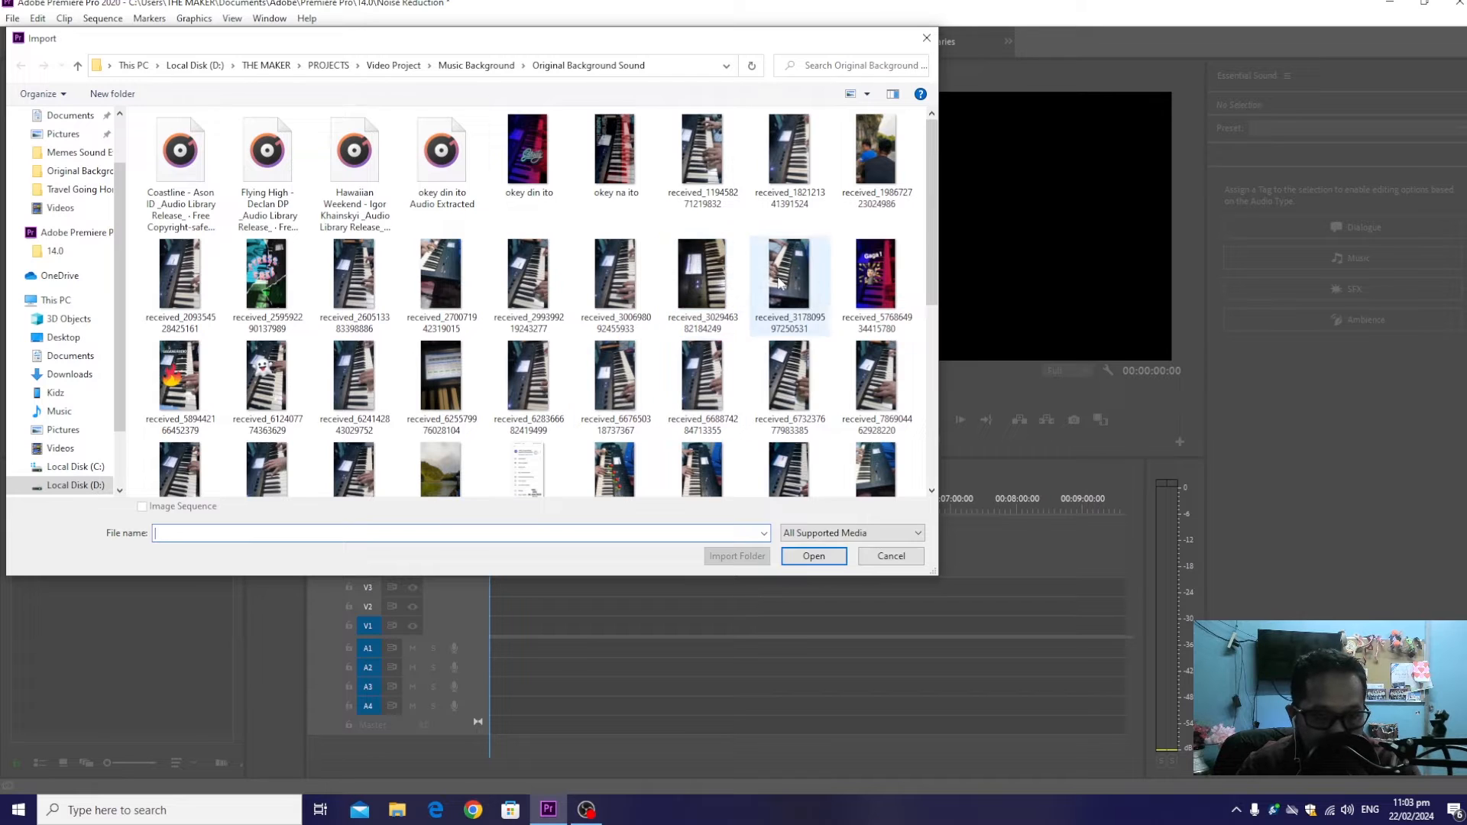
pyautogui.doubleClick(727, 285)
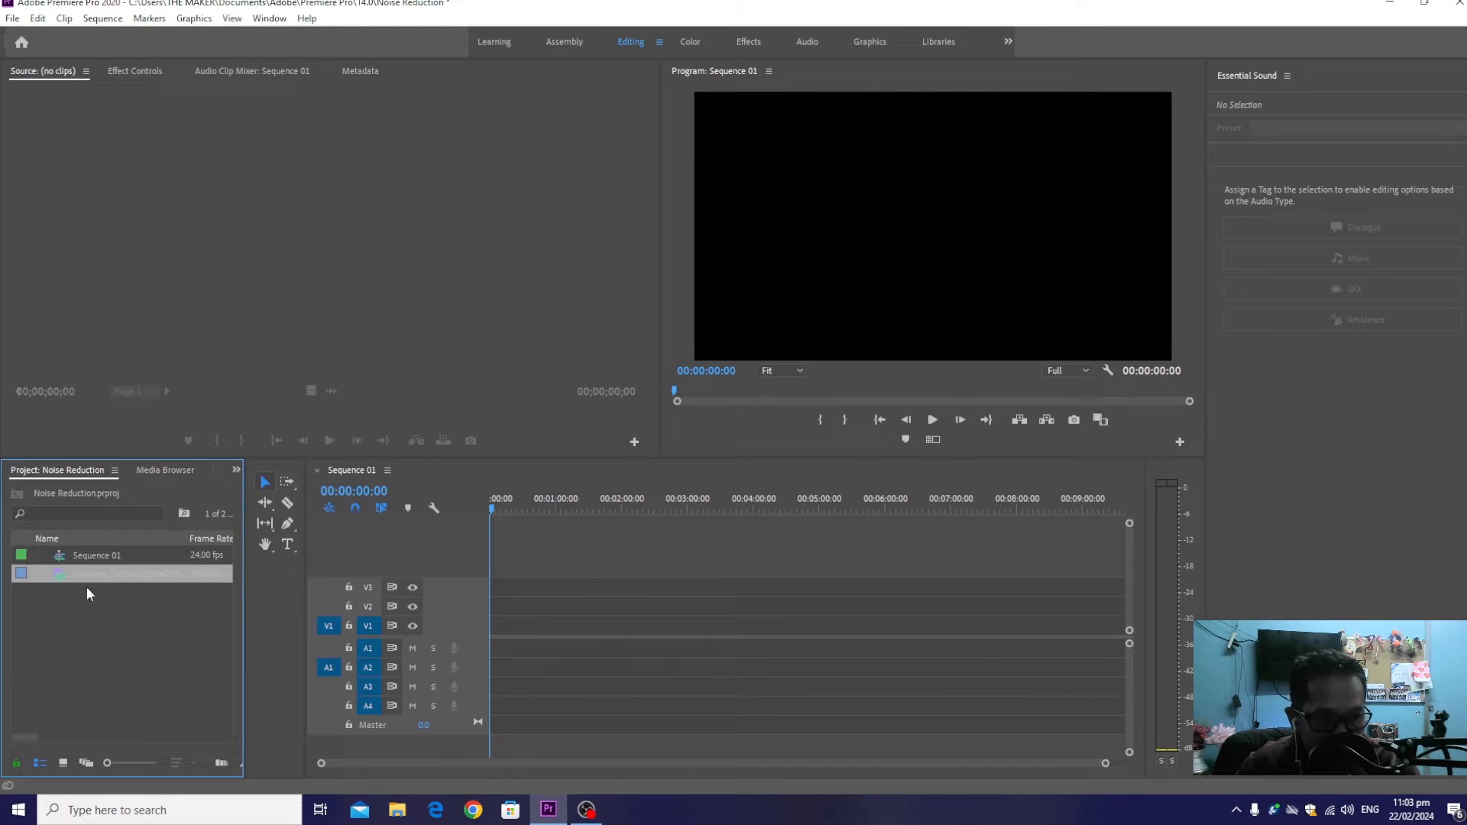
pyautogui.click(16, 577)
pyautogui.doubleClick(16, 578)
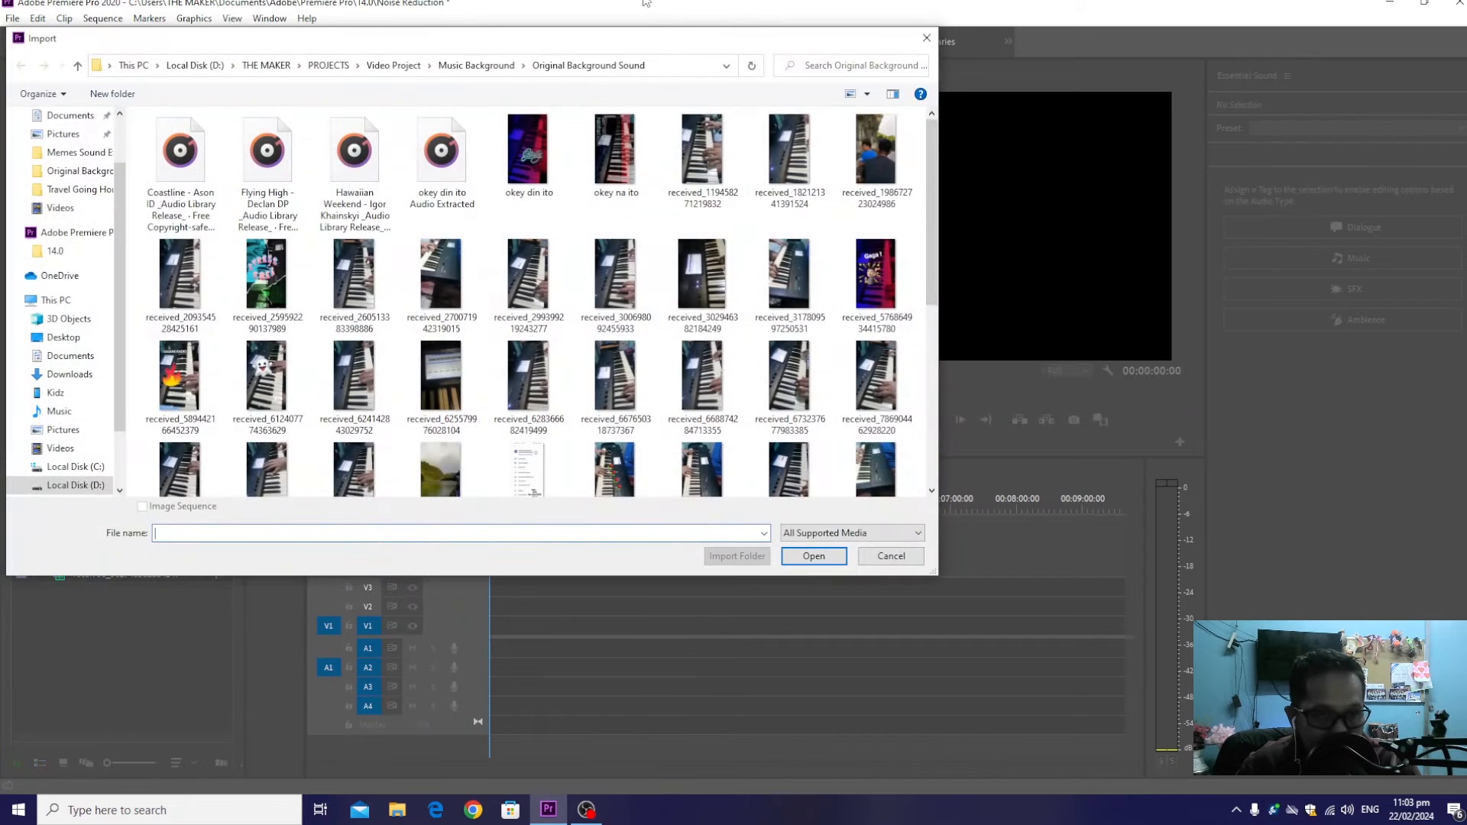
pyautogui.click(927, 35)
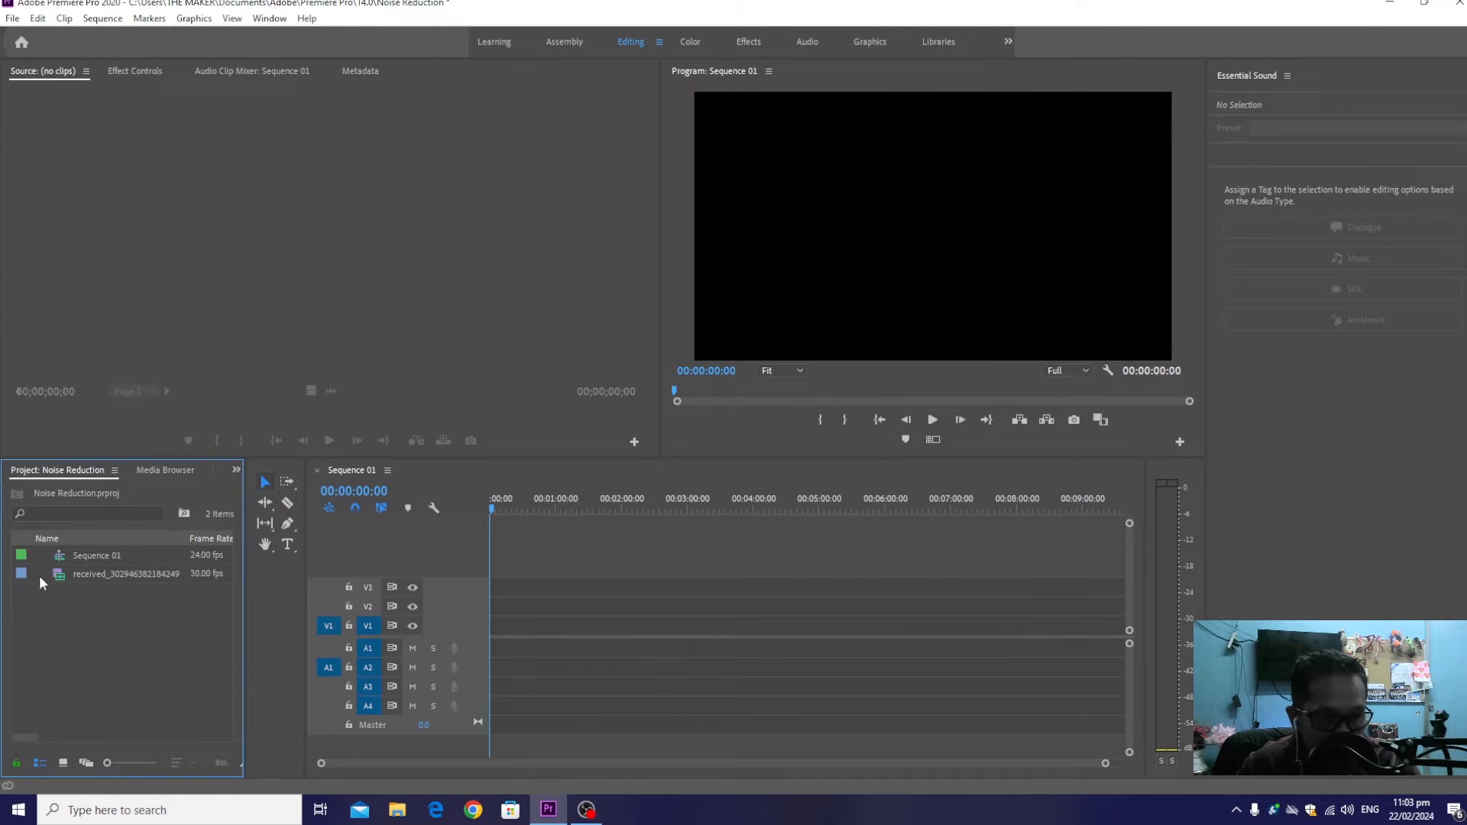
# Load the imported keyboard video in the source monitor and play its opening seconds to check it
pyautogui.doubleClick(60, 576)
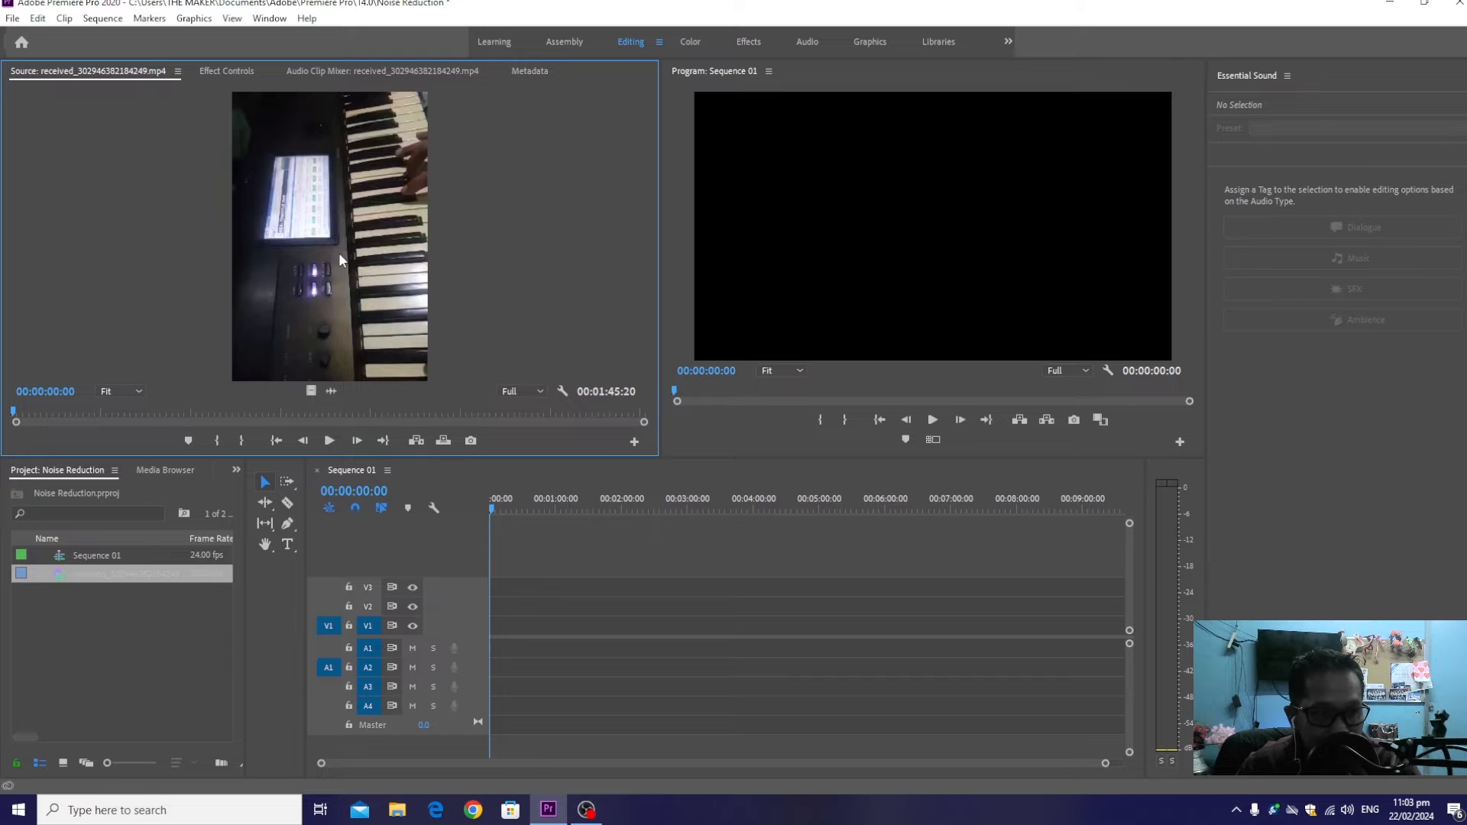
pyautogui.press('space')
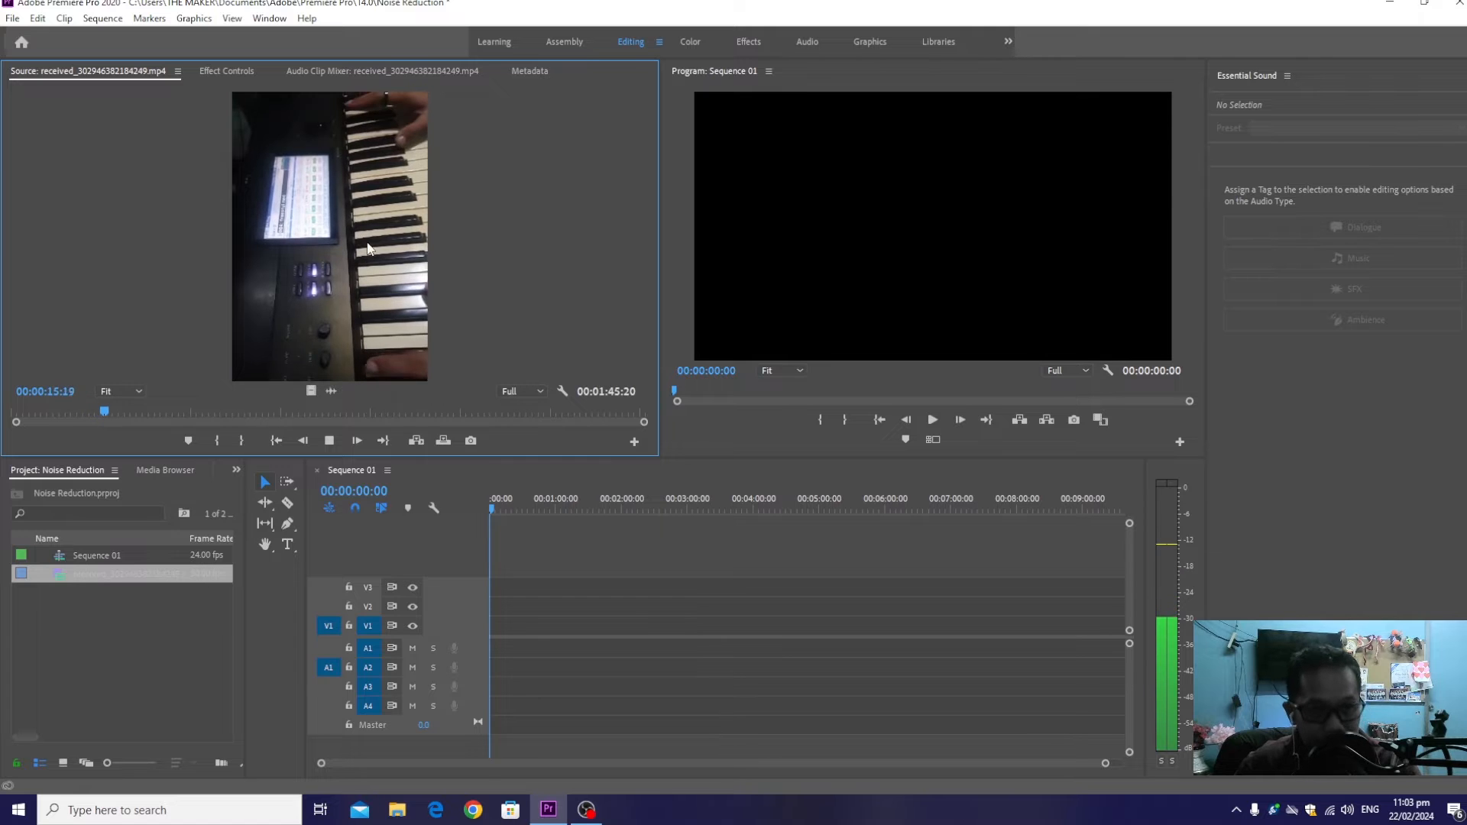
pyautogui.press('space')
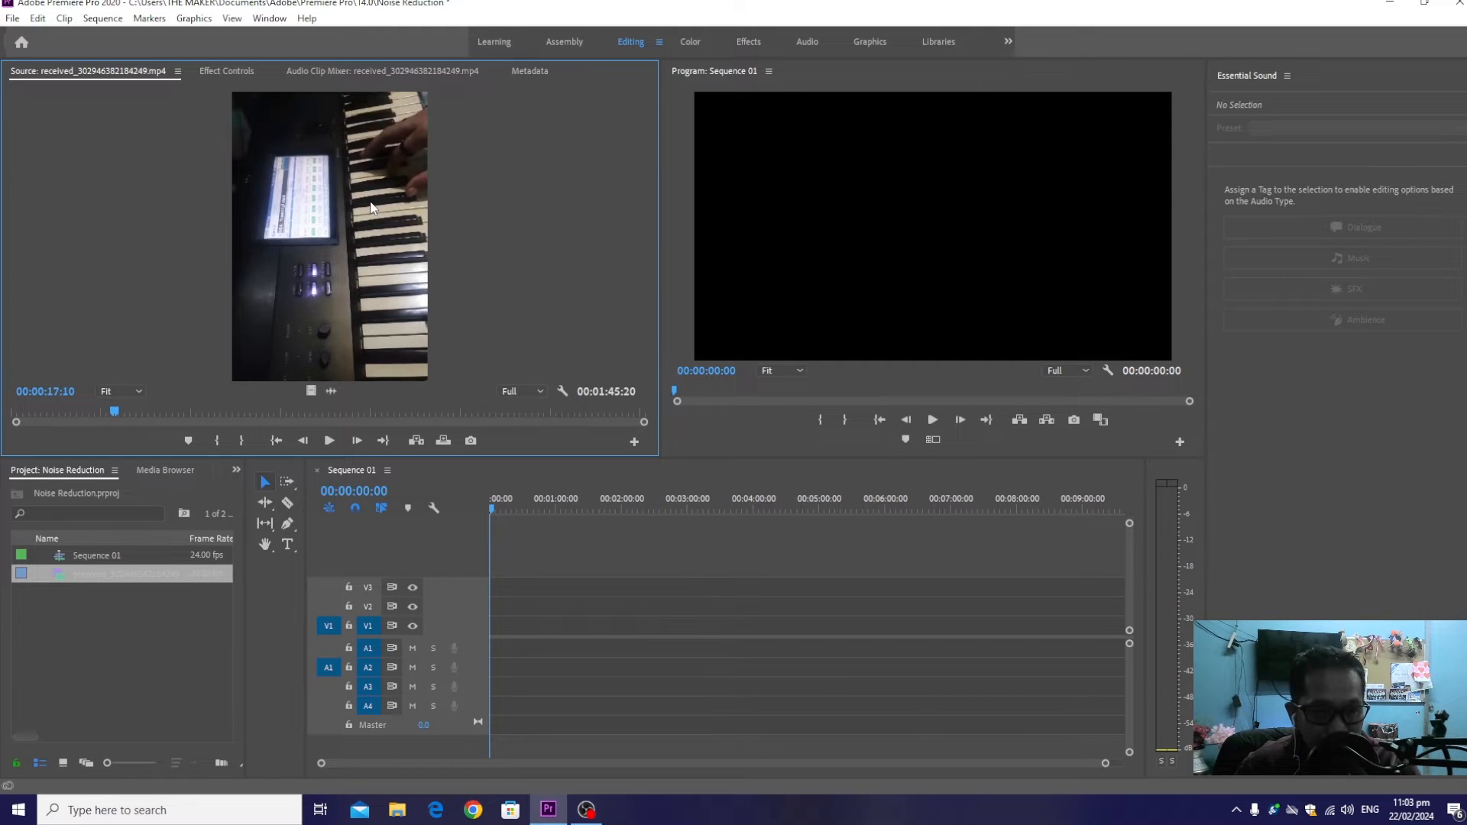
# Place the video at the start of tracks V1 and A1, keeping the existing sequence settings, and scale it to frame size
pyautogui.moveTo(158, 577); pyautogui.dragTo(474, 648)
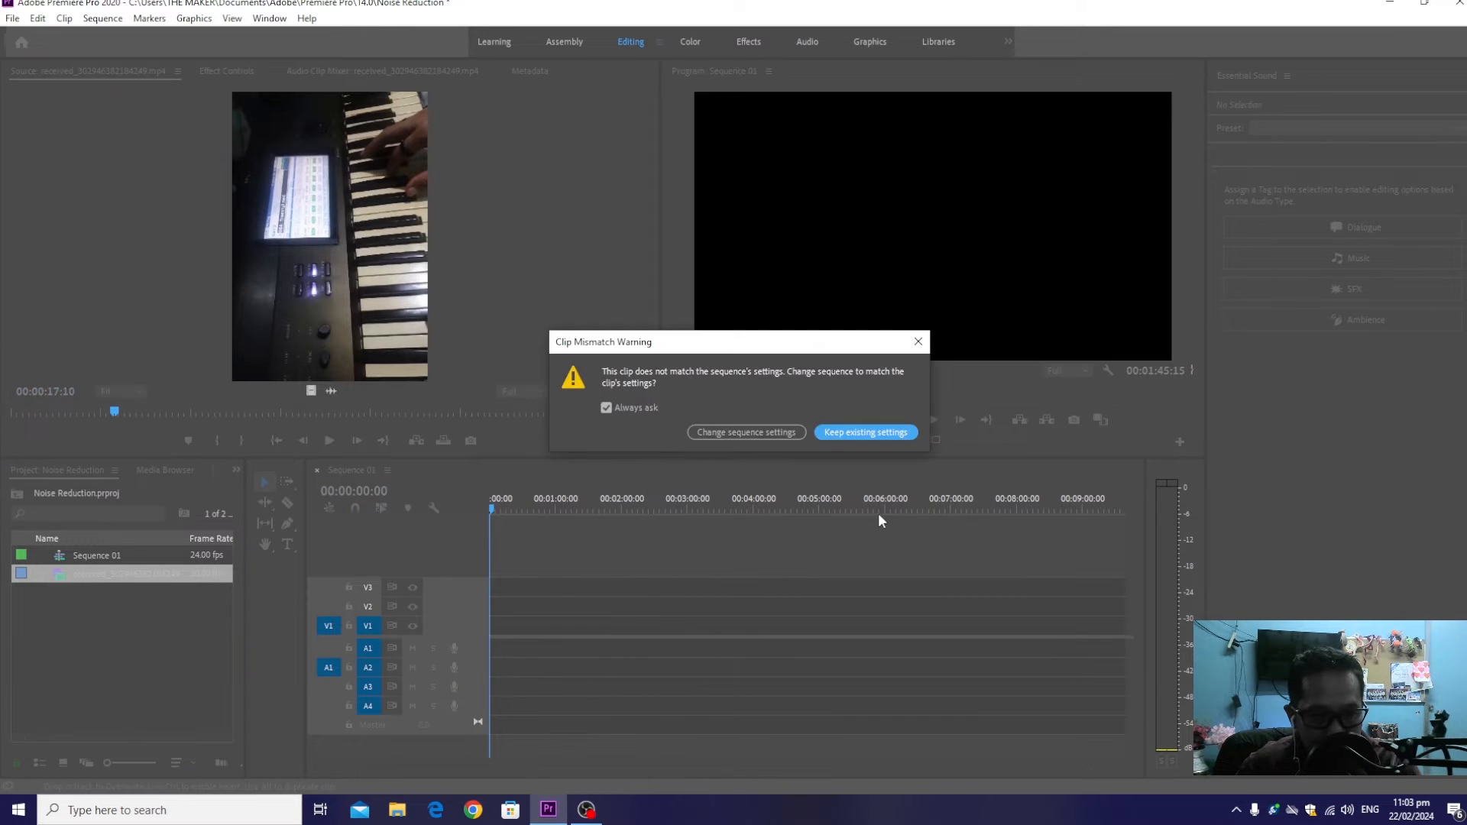
pyautogui.click(870, 432)
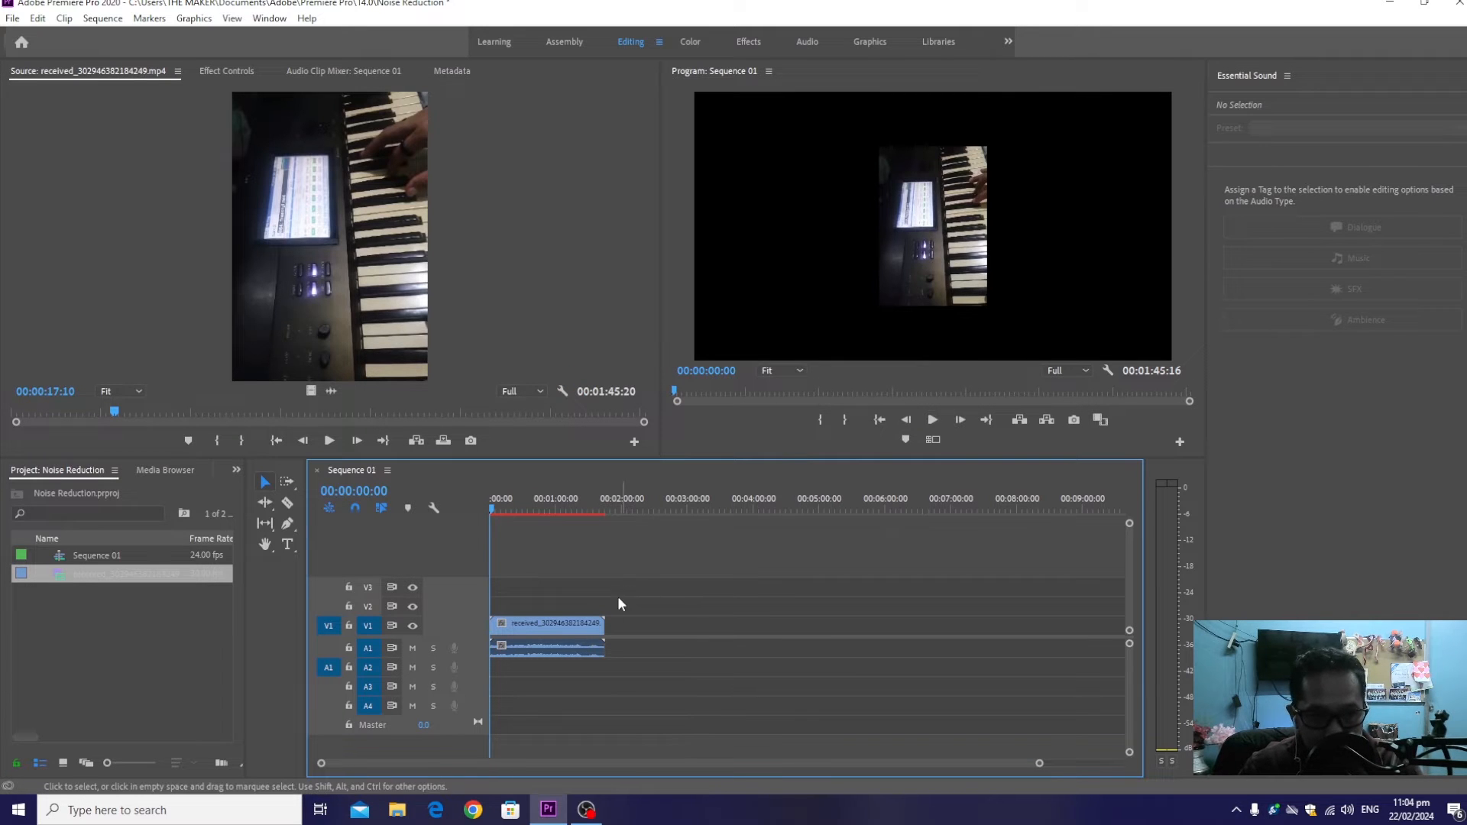
pyautogui.rightClick(593, 625)
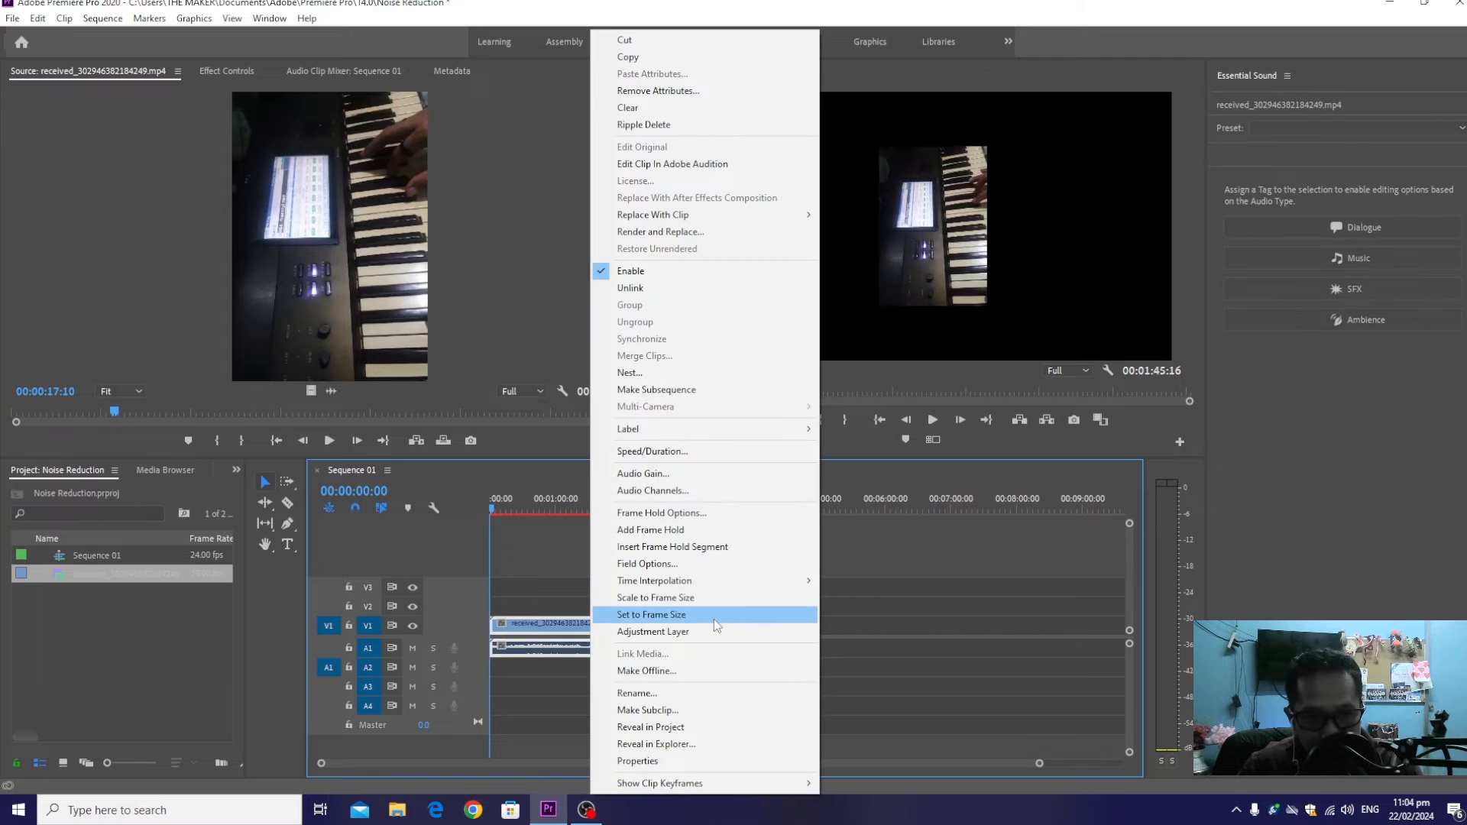
pyautogui.click(714, 599)
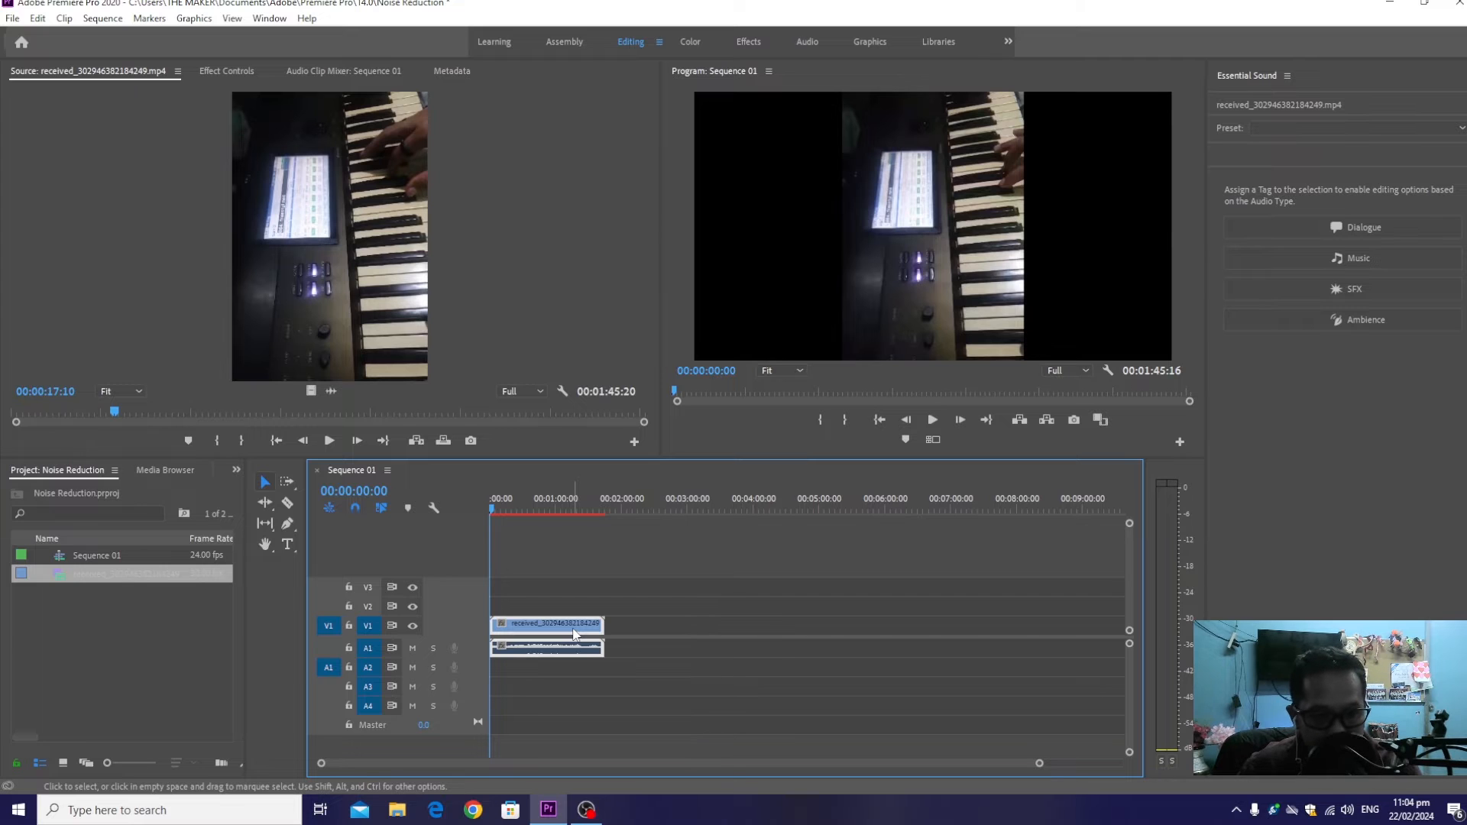
# Duplicate only the video part of the clip onto track V2, directly above the original on V1
pyautogui.moveTo(574, 632); pyautogui.dragTo(574, 618)
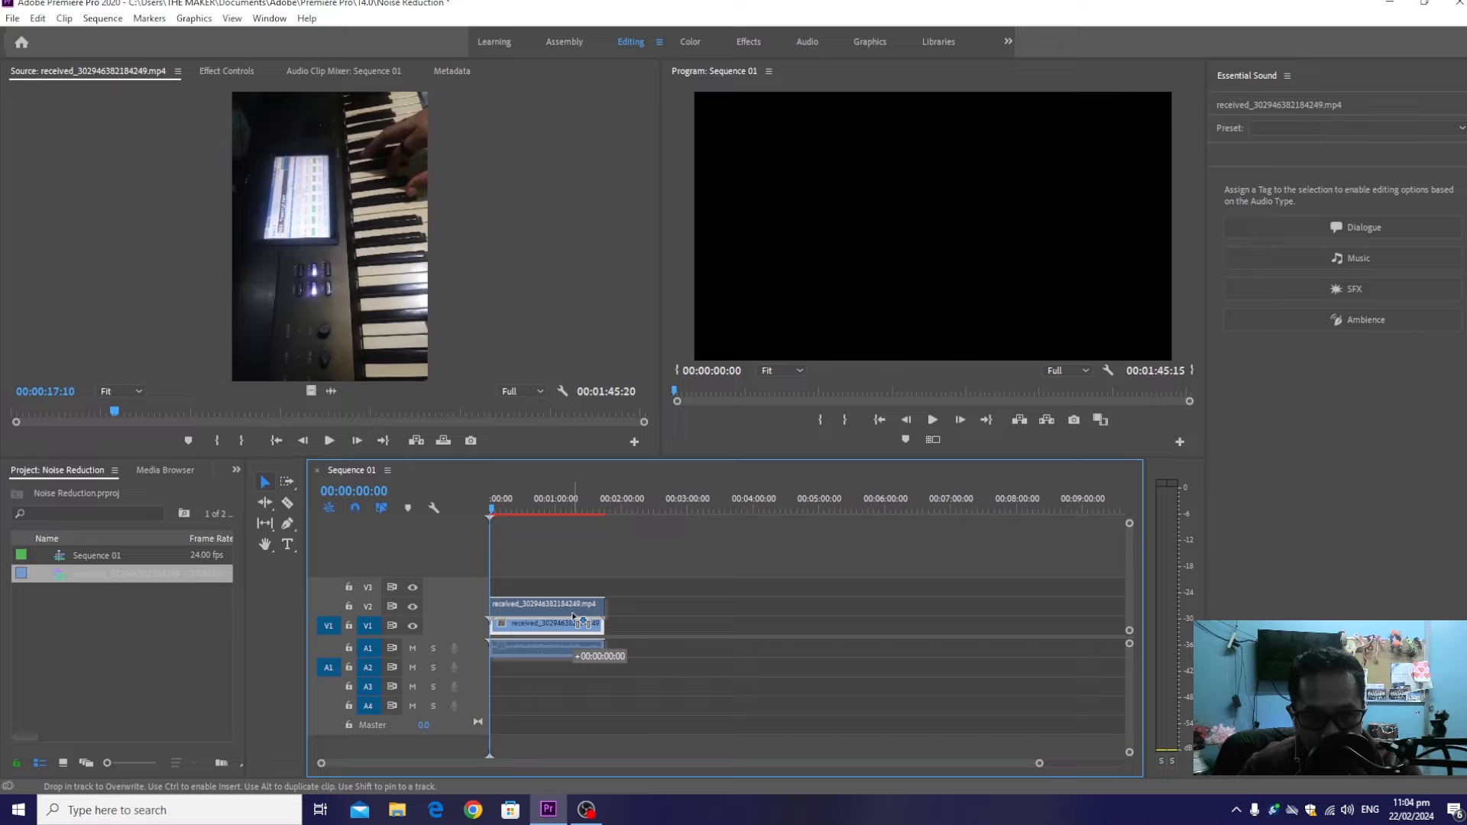
pyautogui.moveTo(573, 615); pyautogui.dragTo(572, 613)
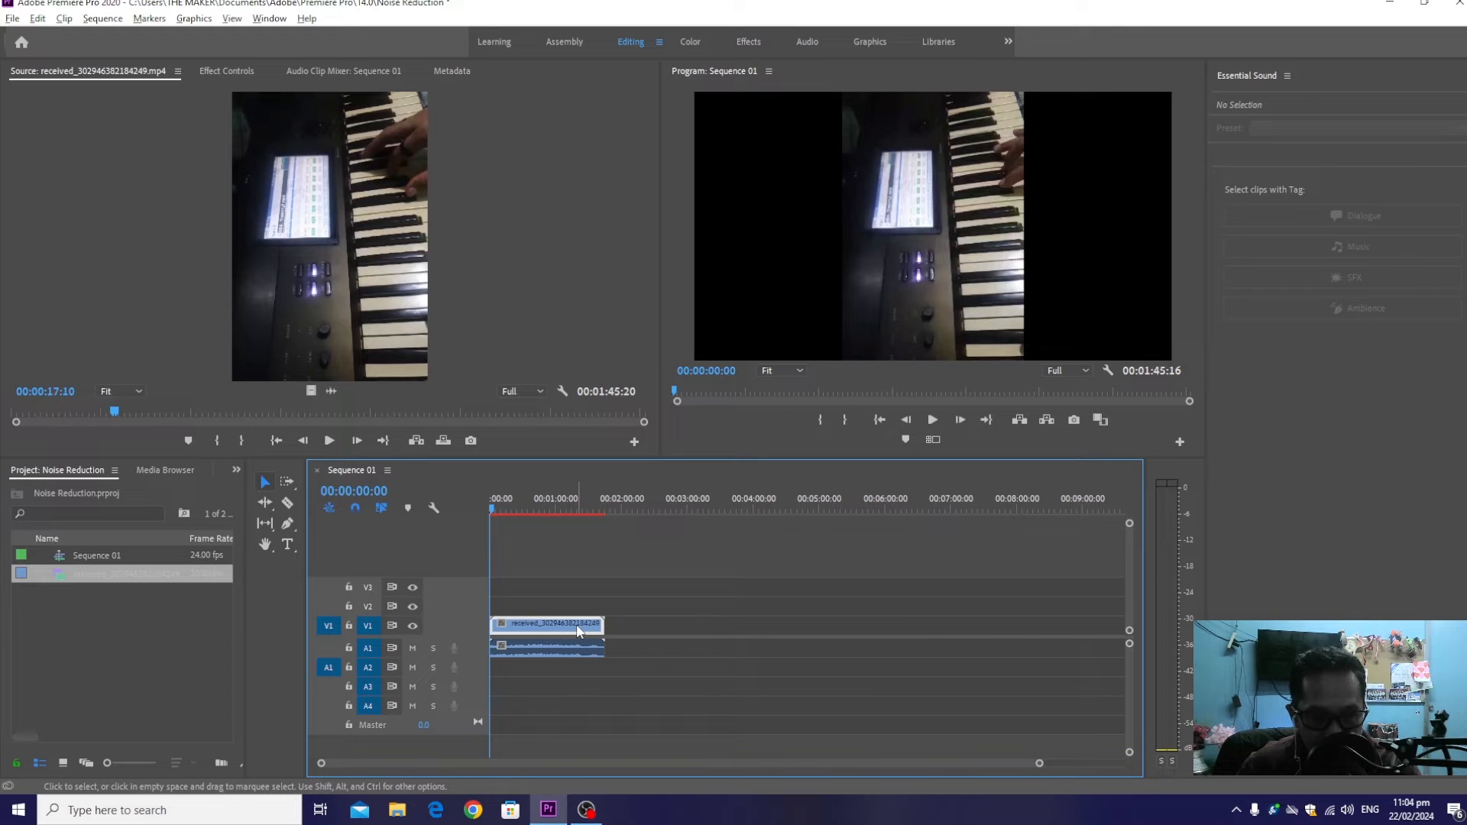
pyautogui.moveTo(579, 631); pyautogui.dragTo(582, 605)
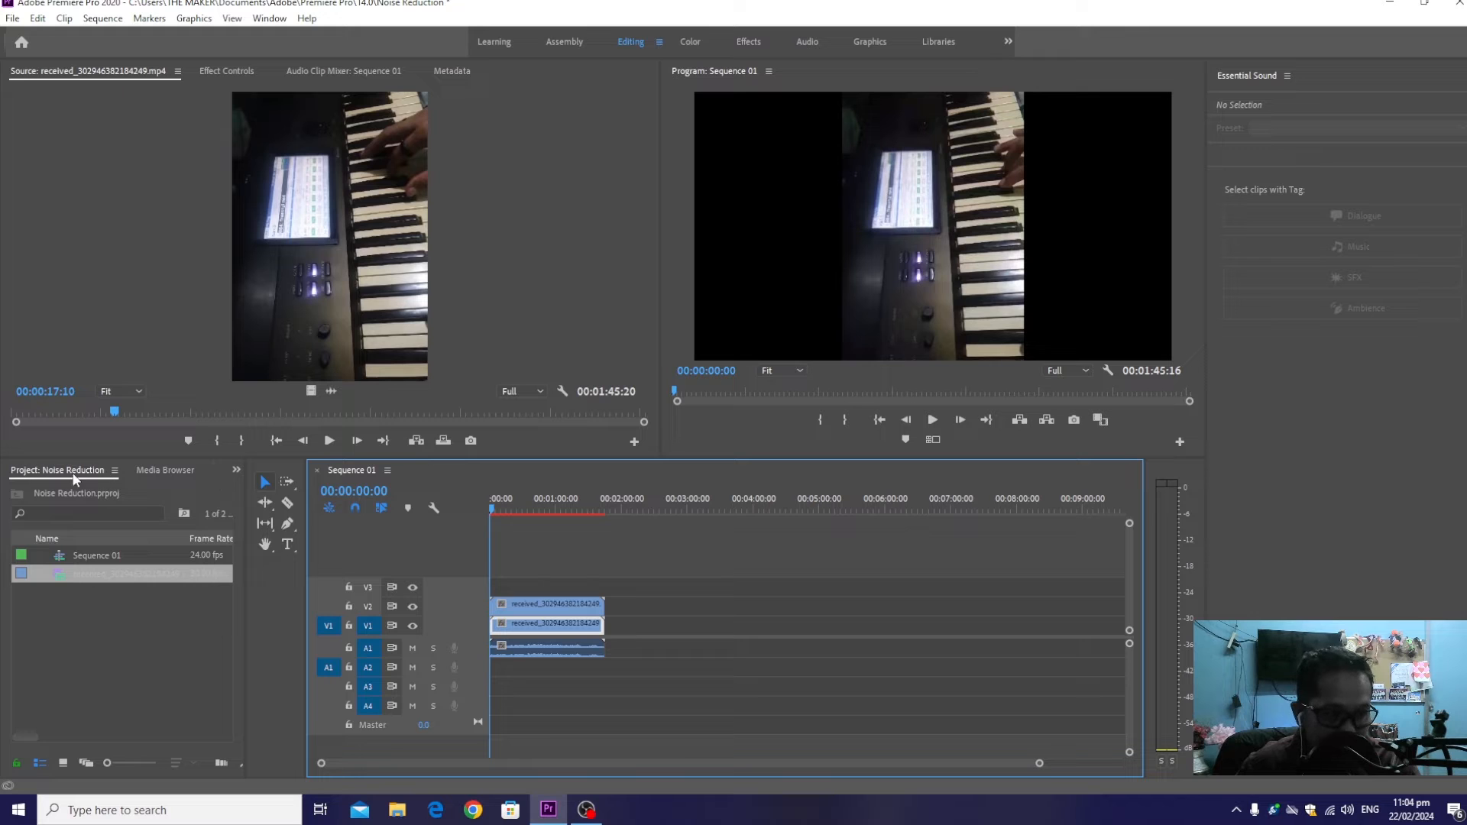
# Find the Gaussian Blur video effect and apply it to the lower clip on track V1
pyautogui.click(237, 470)
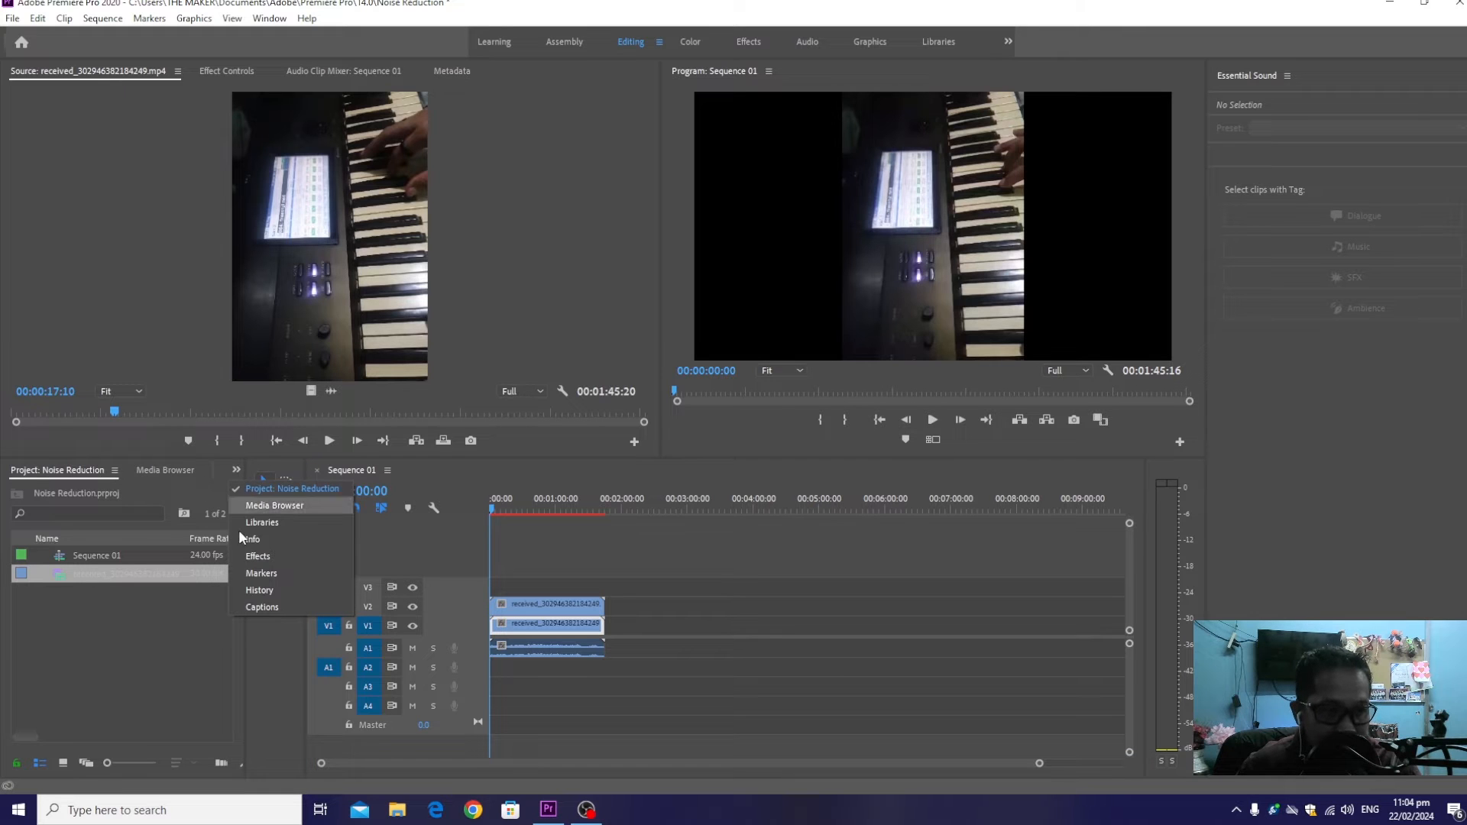
pyautogui.click(273, 557)
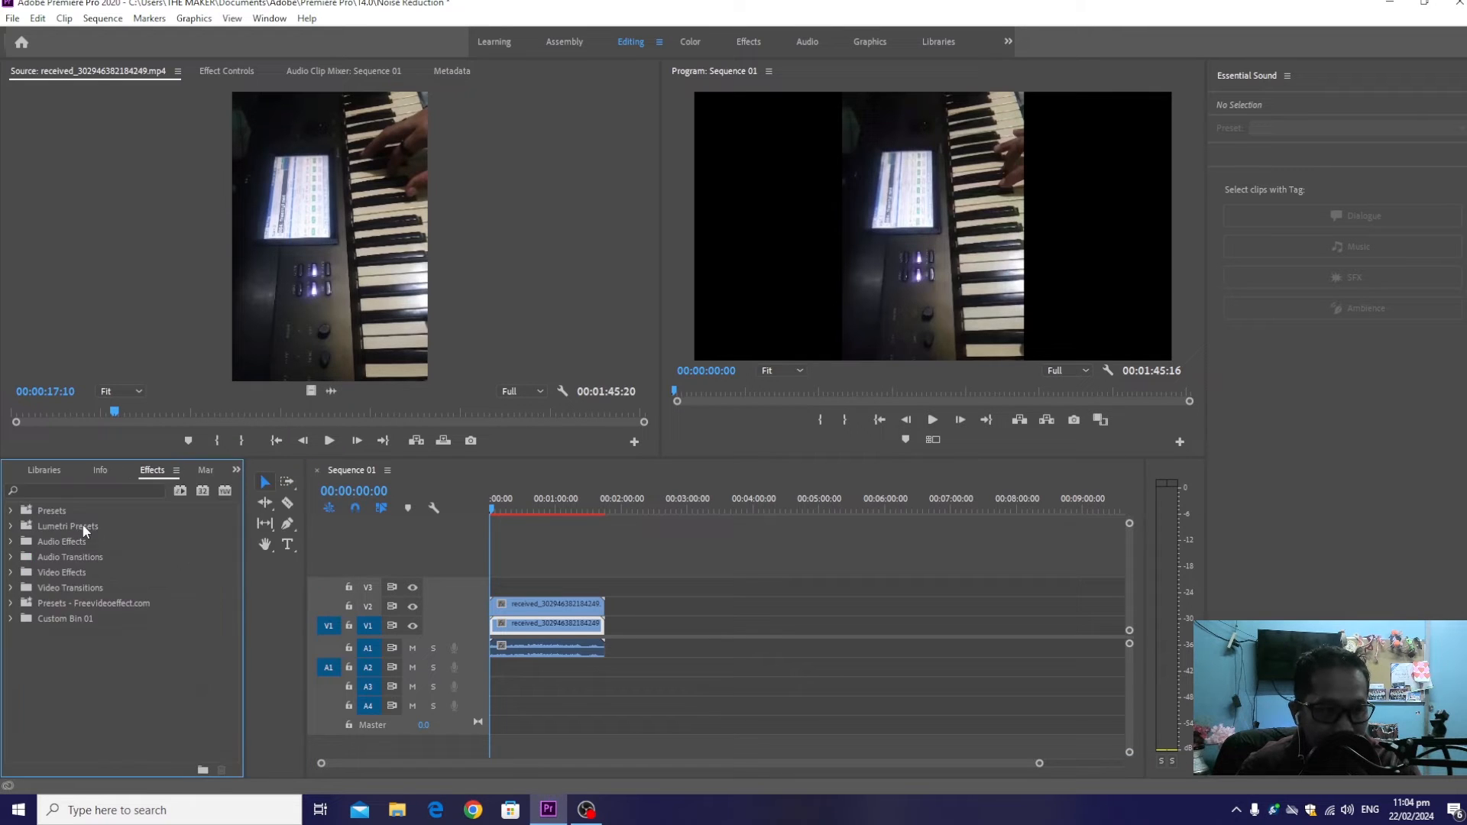
pyautogui.click(71, 489)
pyautogui.write('gaus')
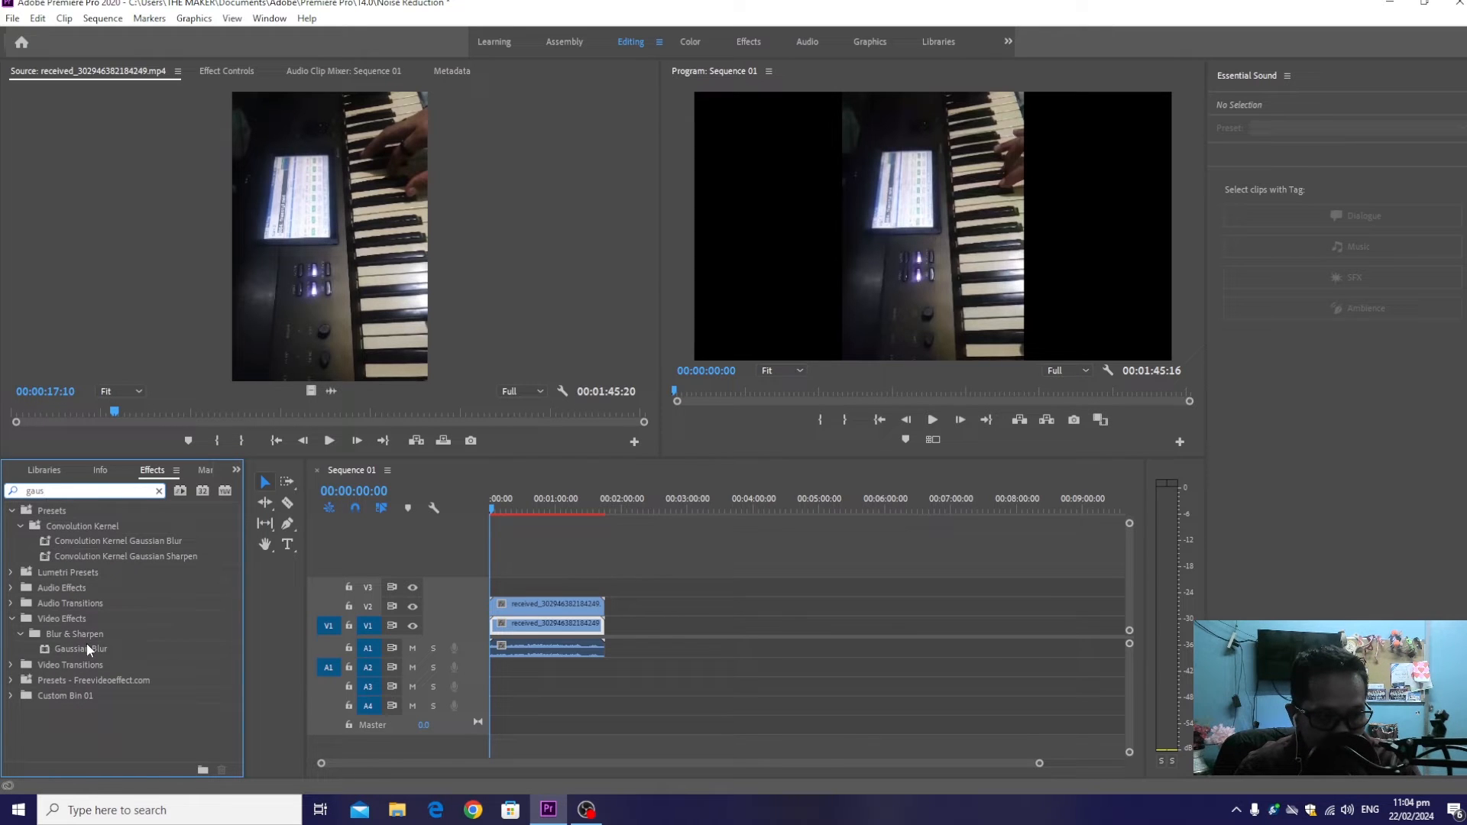
pyautogui.moveTo(85, 645); pyautogui.dragTo(544, 636)
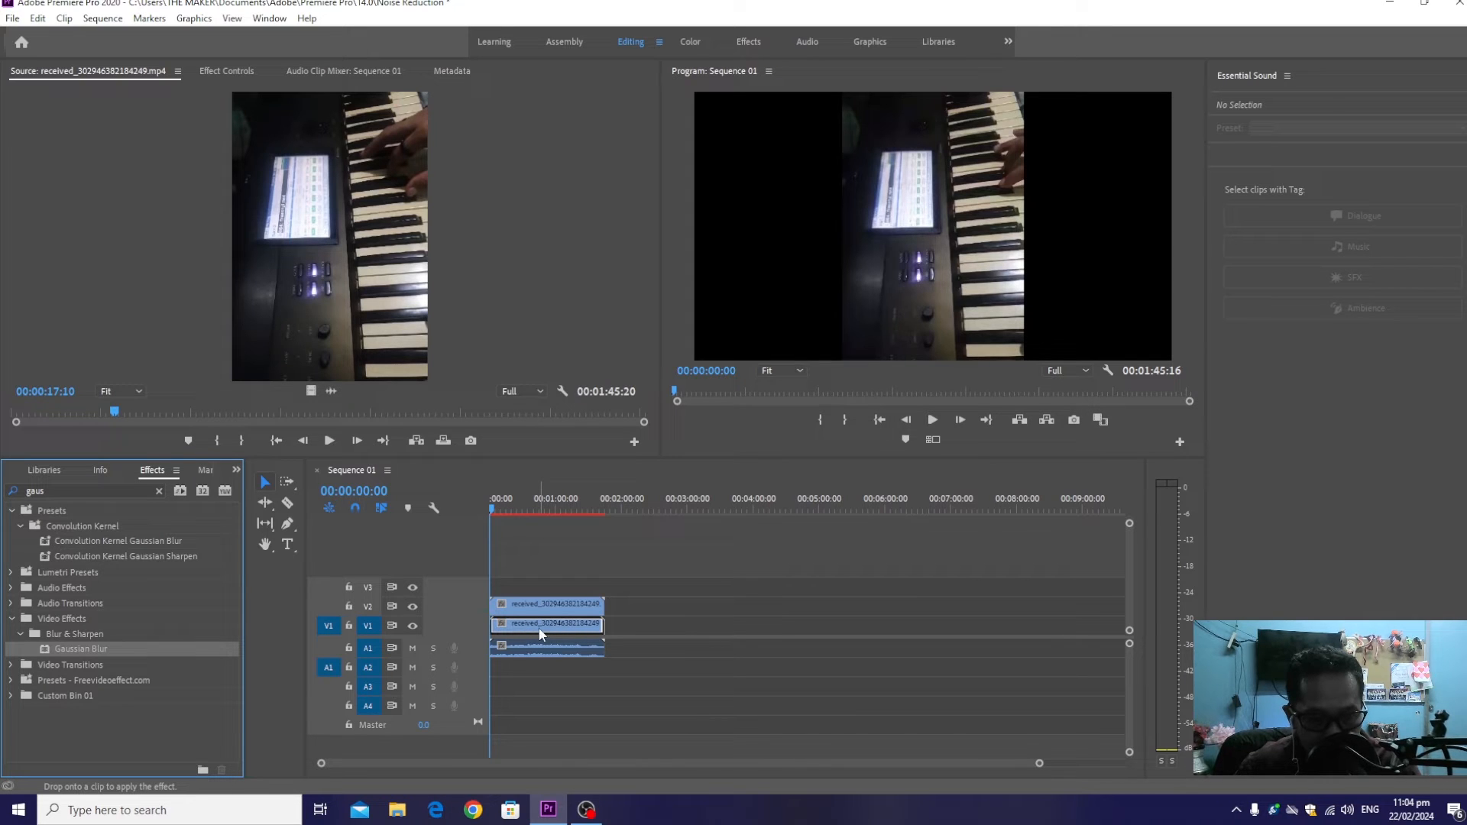
# Set the V1 clip's scale to 287 and its Gaussian Blur blurriness to 66
pyautogui.click(227, 70)
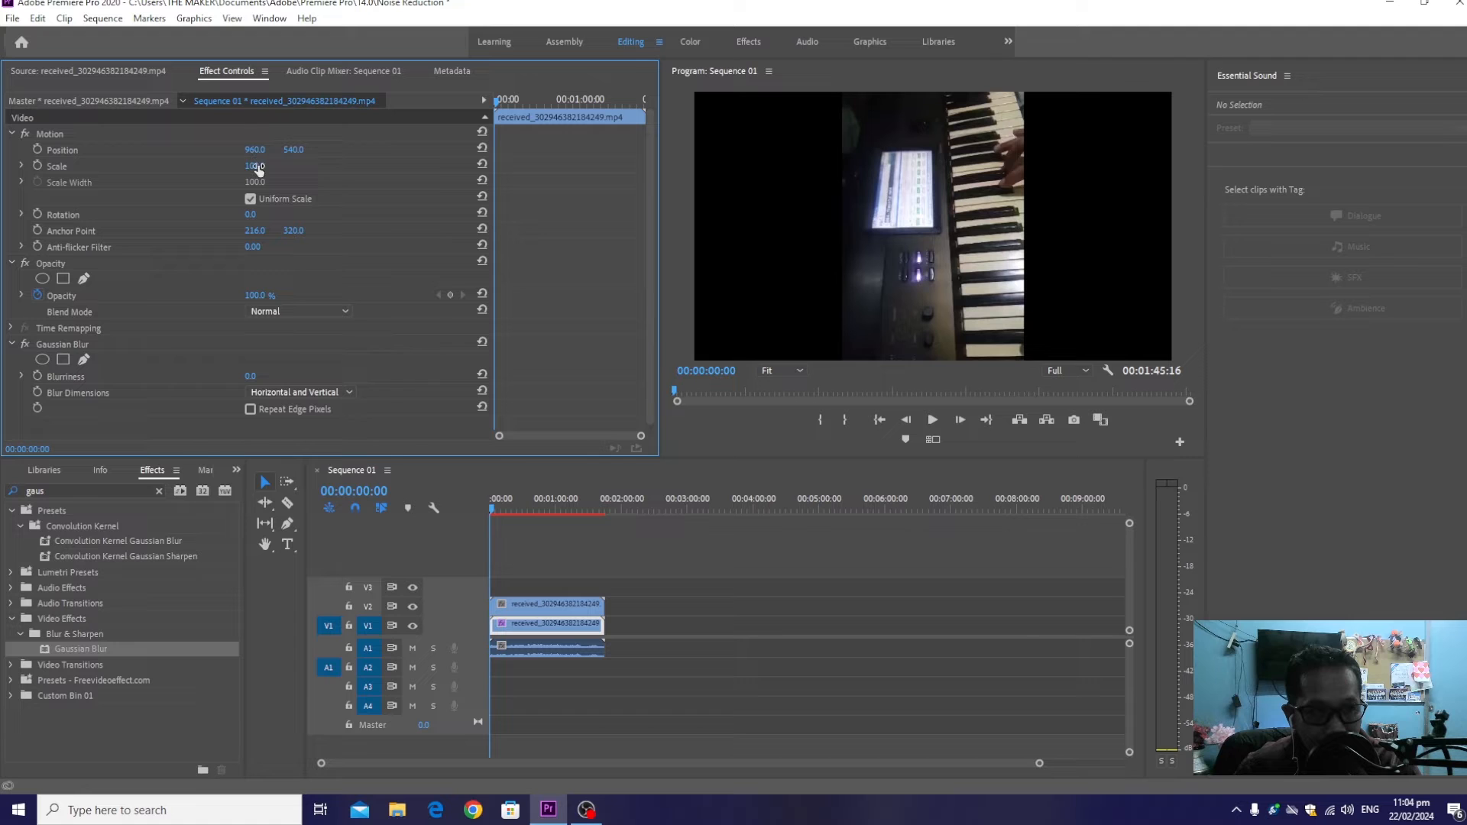
pyautogui.moveTo(256, 168); pyautogui.dragTo(398, 168)
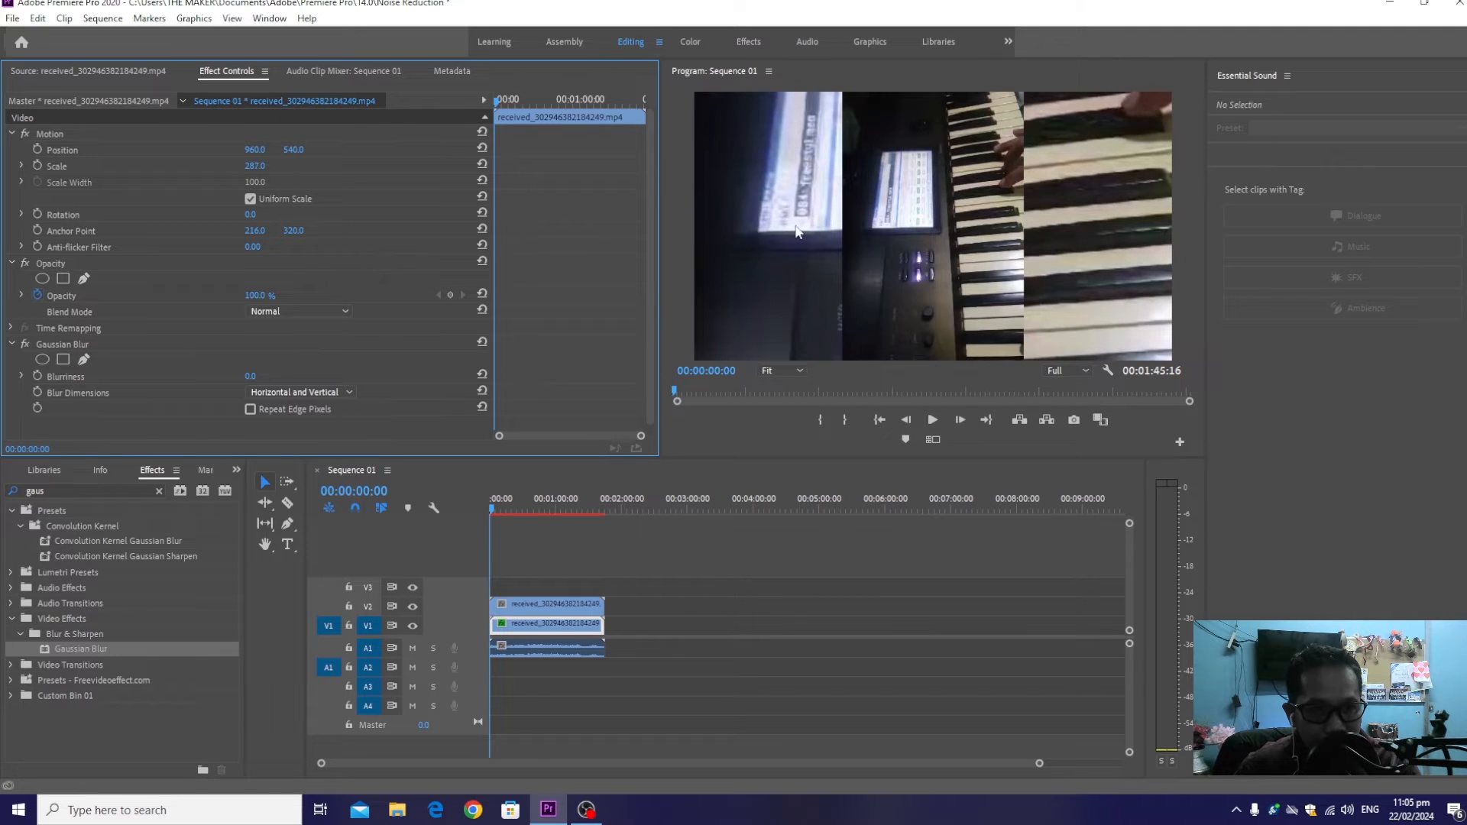
pyautogui.scroll(-1, 440, 345)
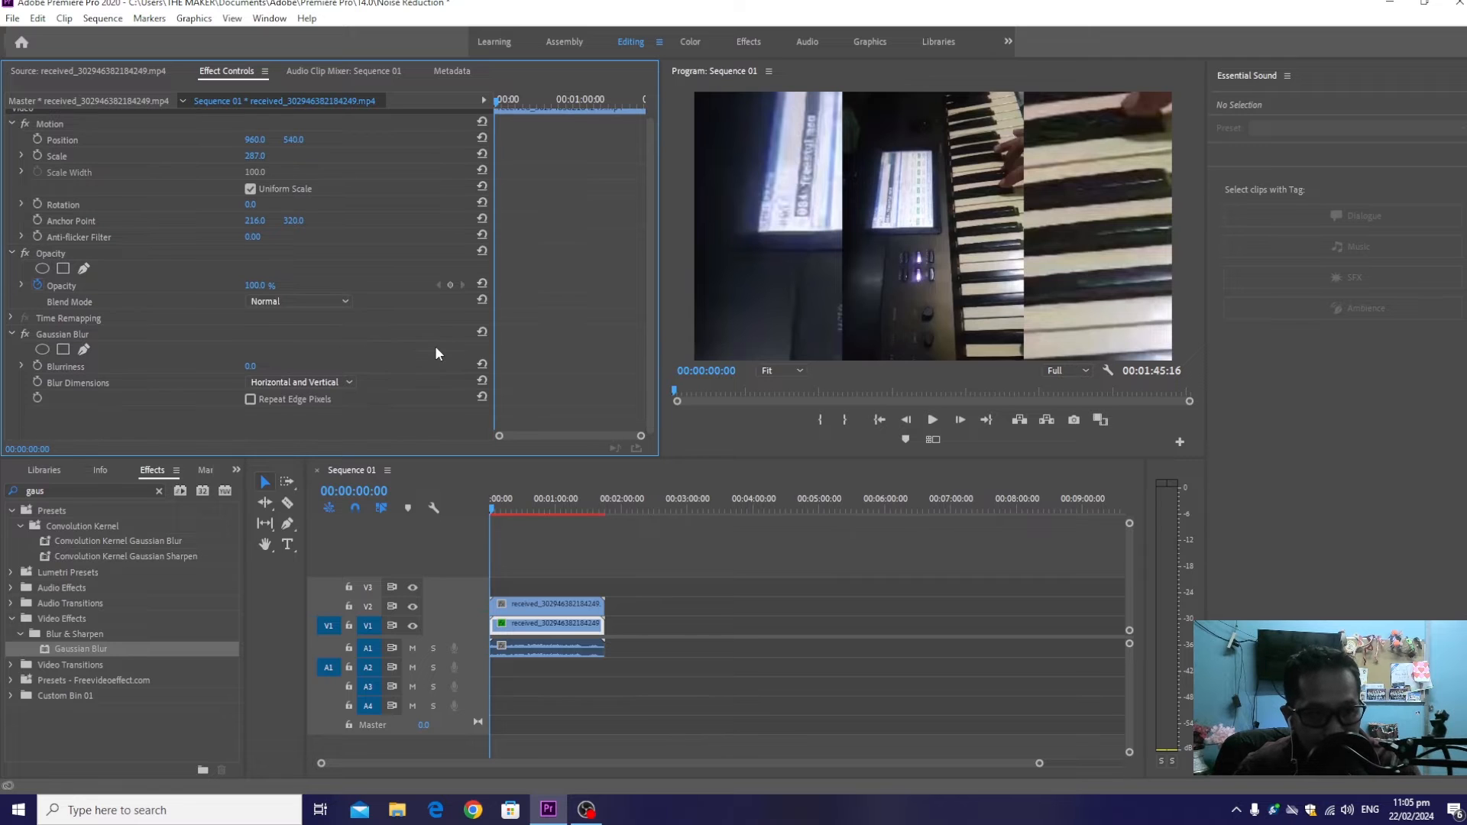
pyautogui.click(56, 335)
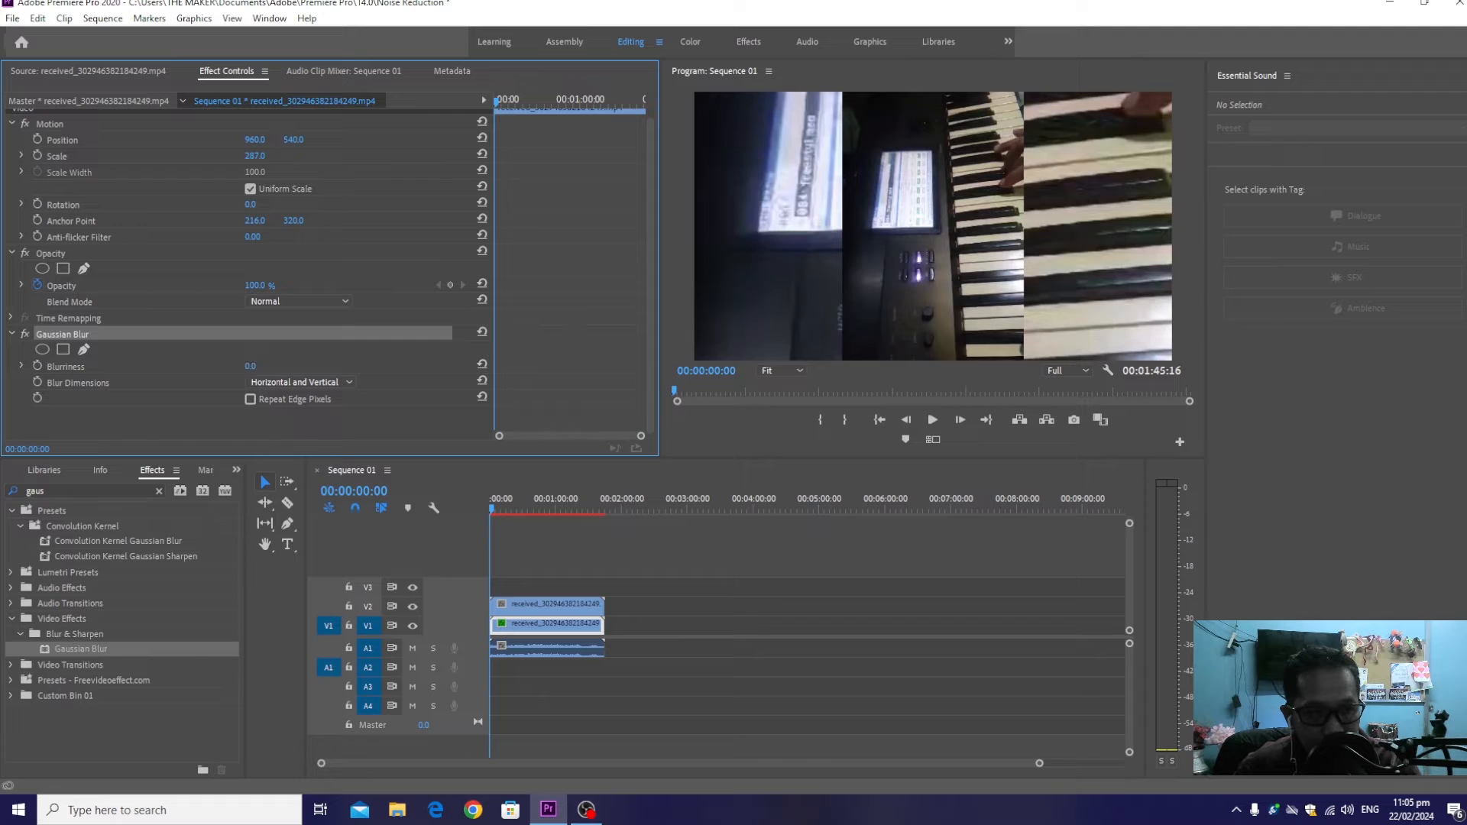
pyautogui.moveTo(251, 366); pyautogui.dragTo(301, 367)
pyautogui.press('space')
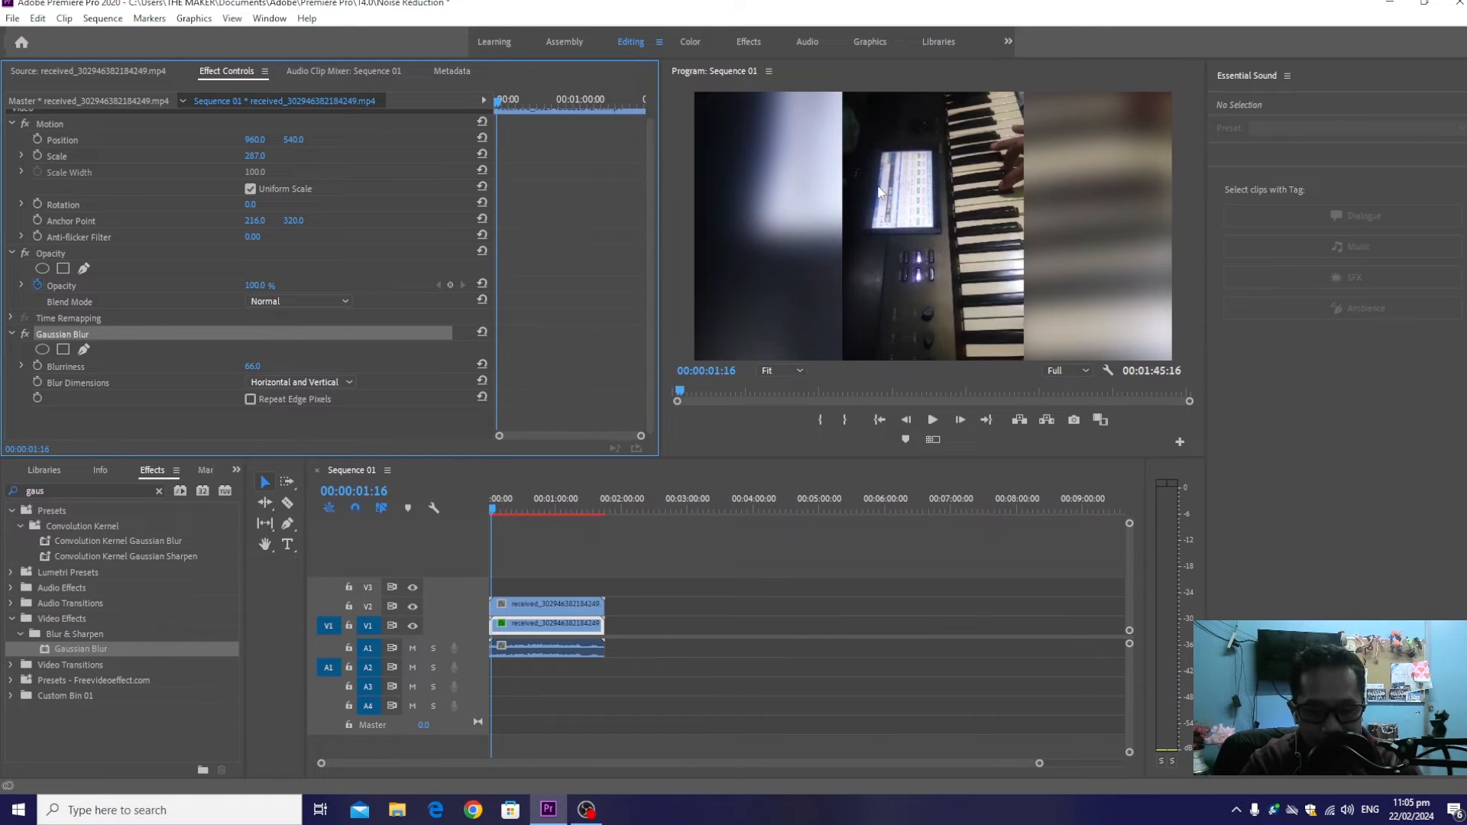
# Try to render the sequence's video previews and play back the video with its blurred background
pyautogui.press('Return')
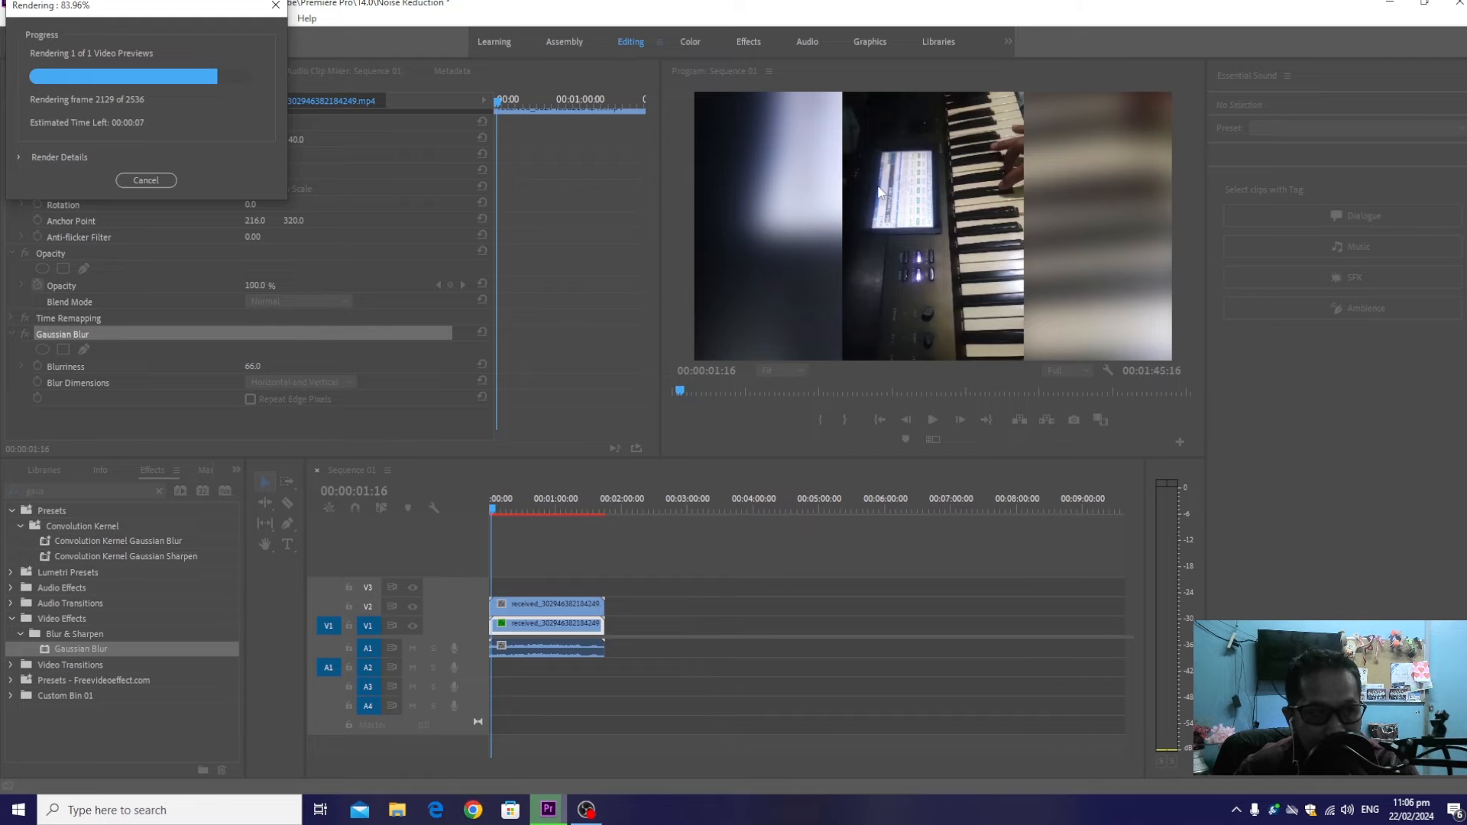
pyautogui.click(151, 178)
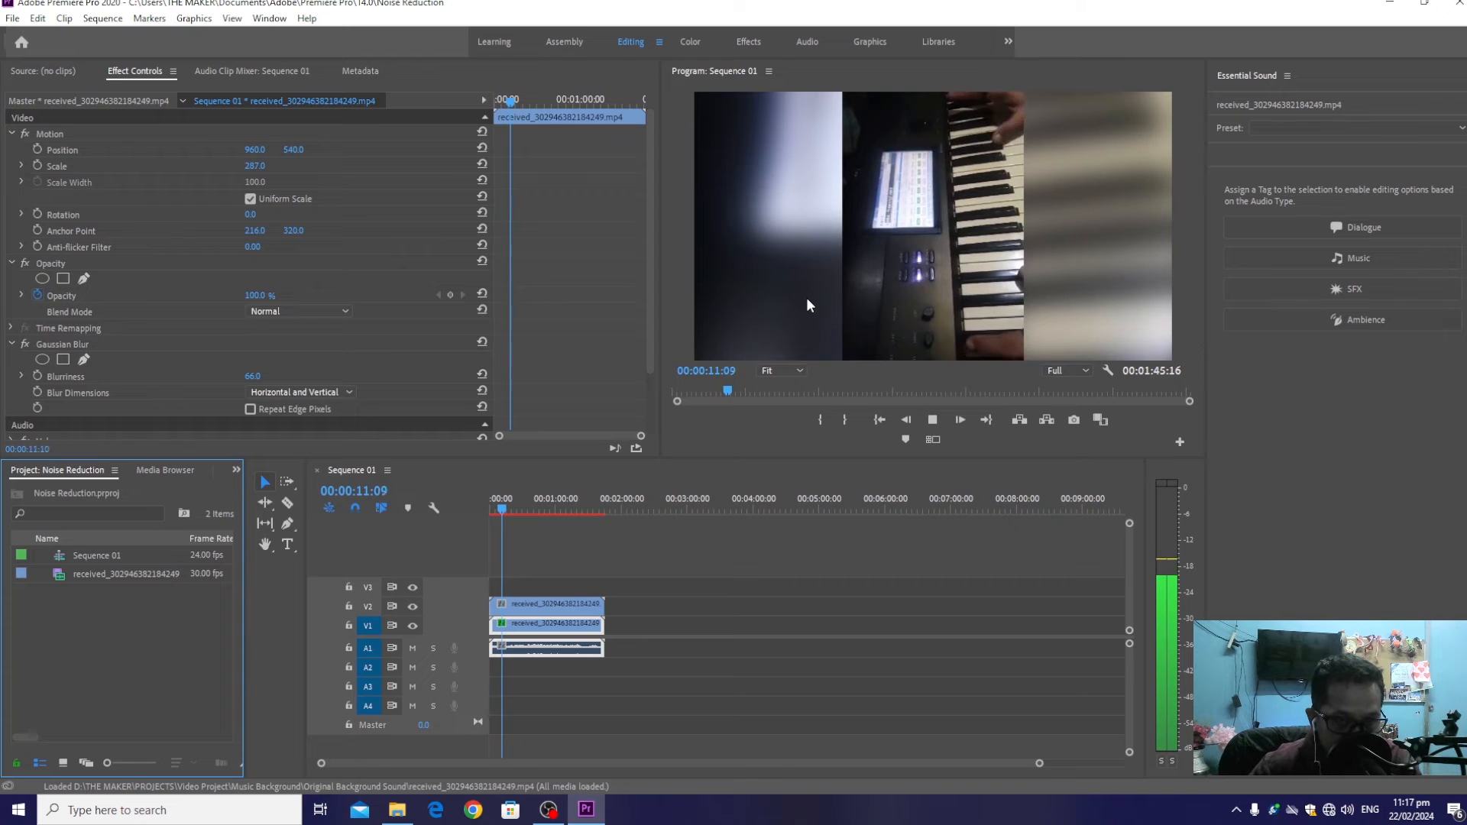
pyautogui.press('space')
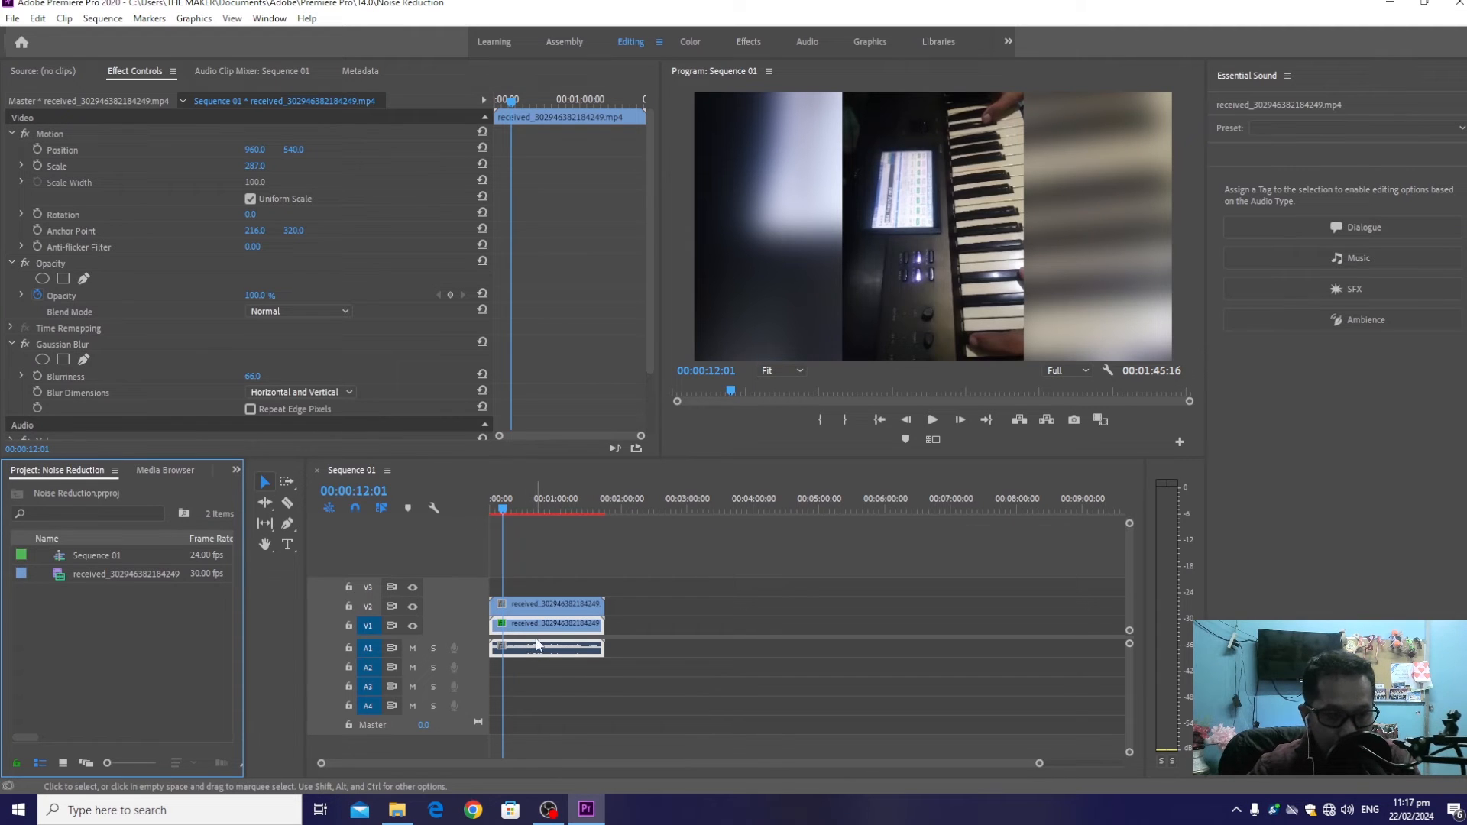
# Check which of the V1 and V2 clips is linked to the audio on A1
pyautogui.click(559, 605)
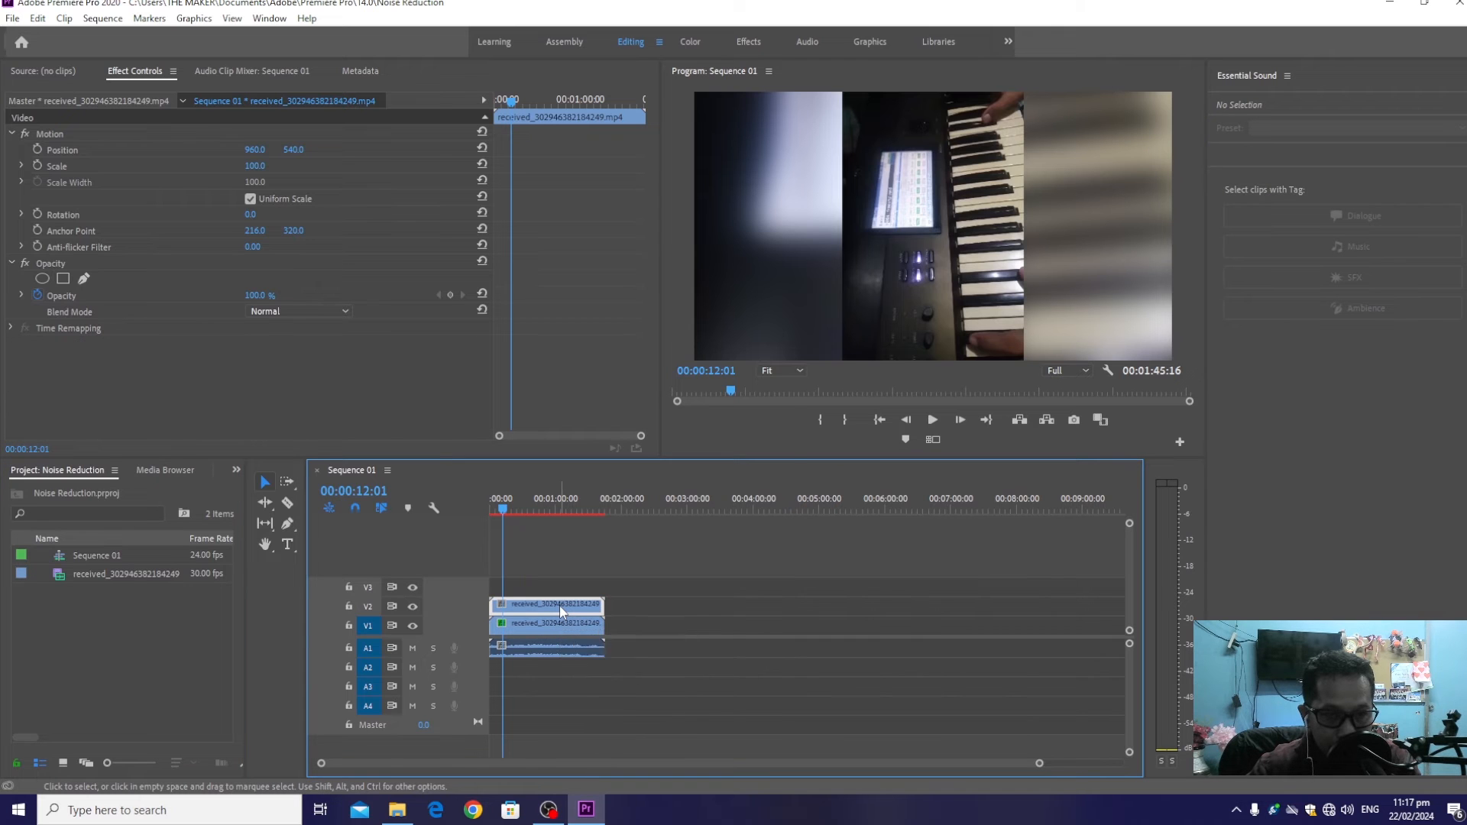
pyautogui.rightClick(560, 605)
pyautogui.click(545, 630)
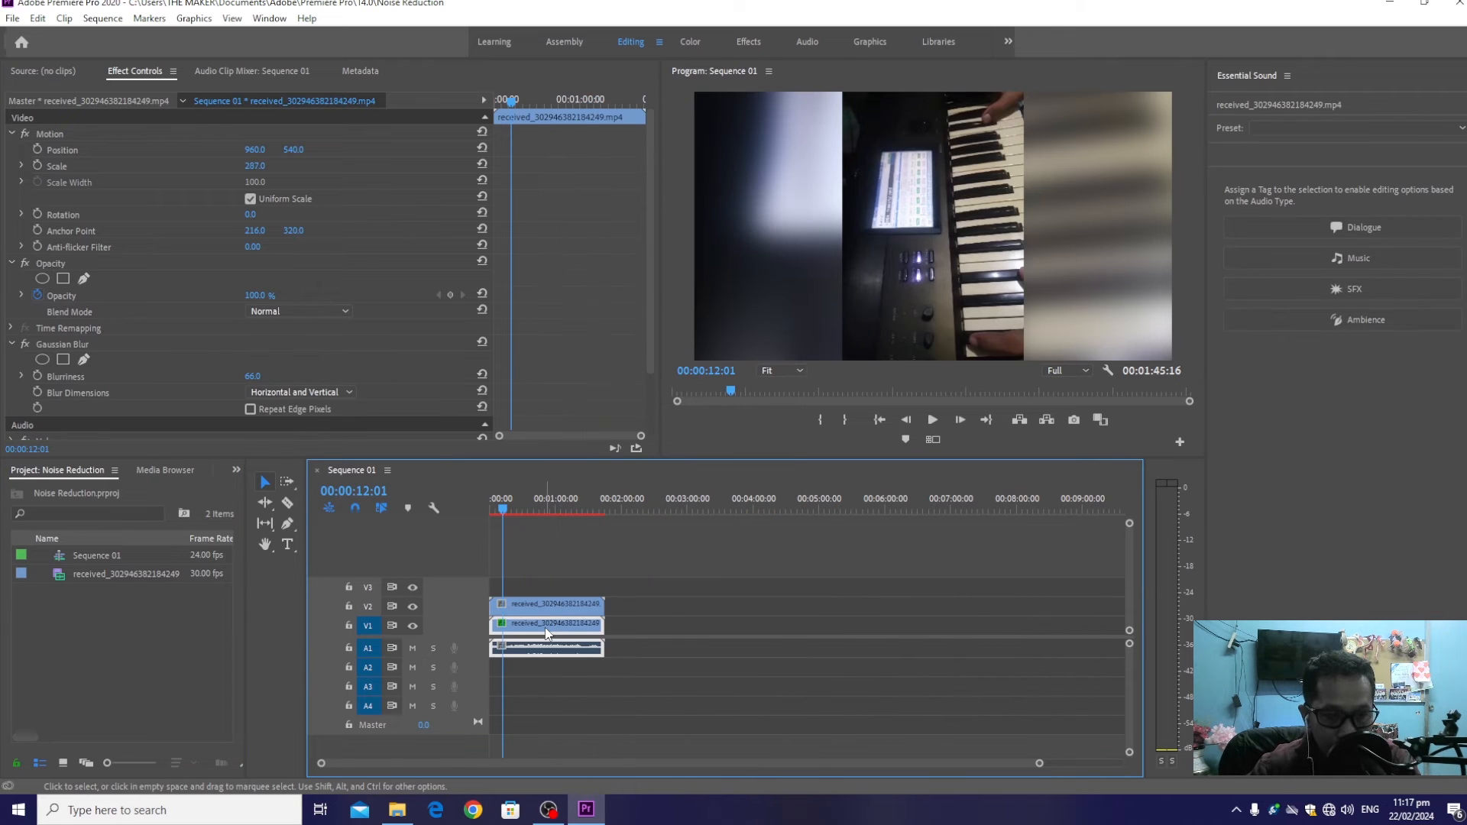
pyautogui.click(567, 606)
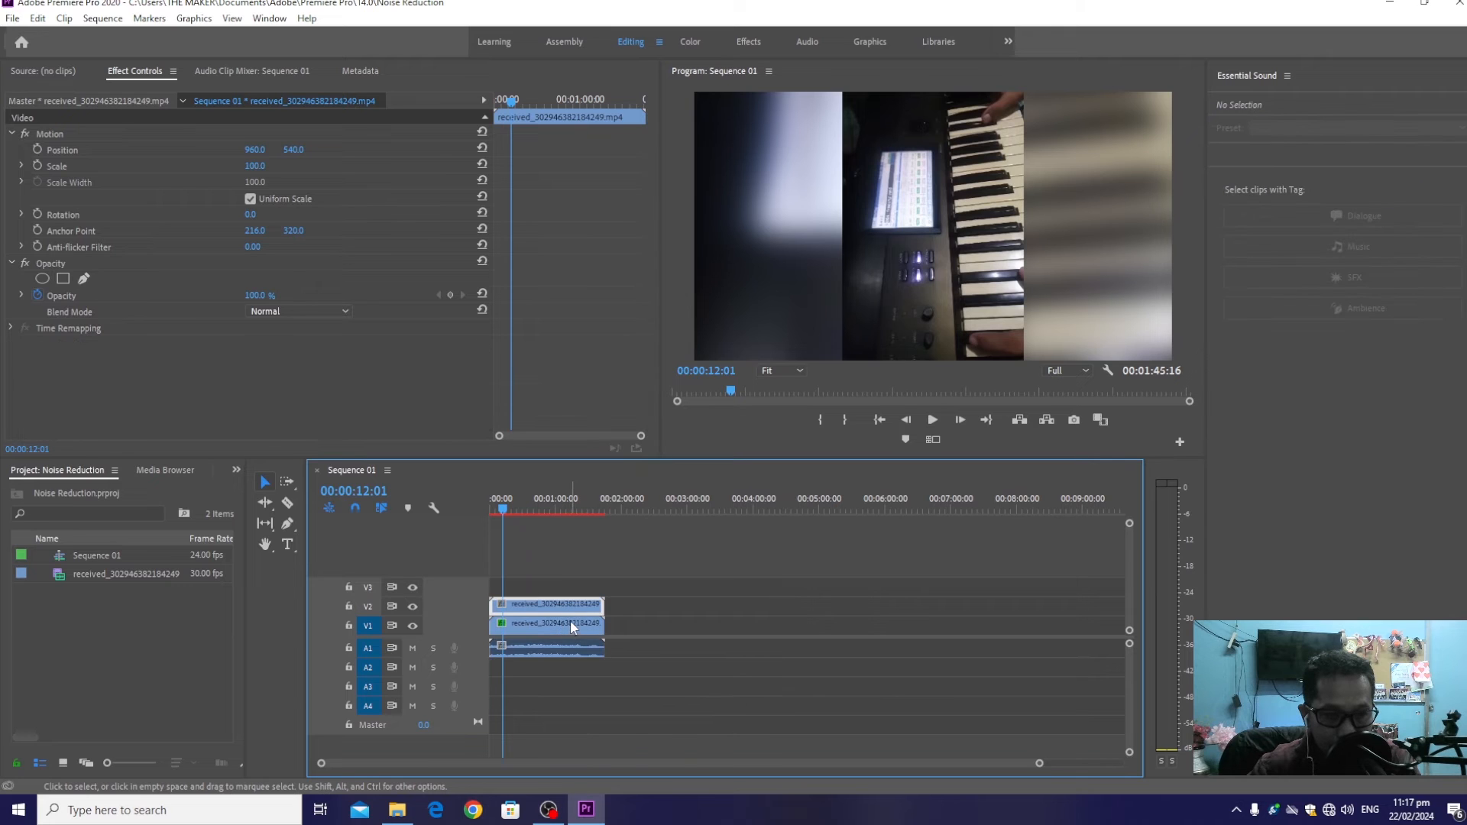
pyautogui.click(570, 622)
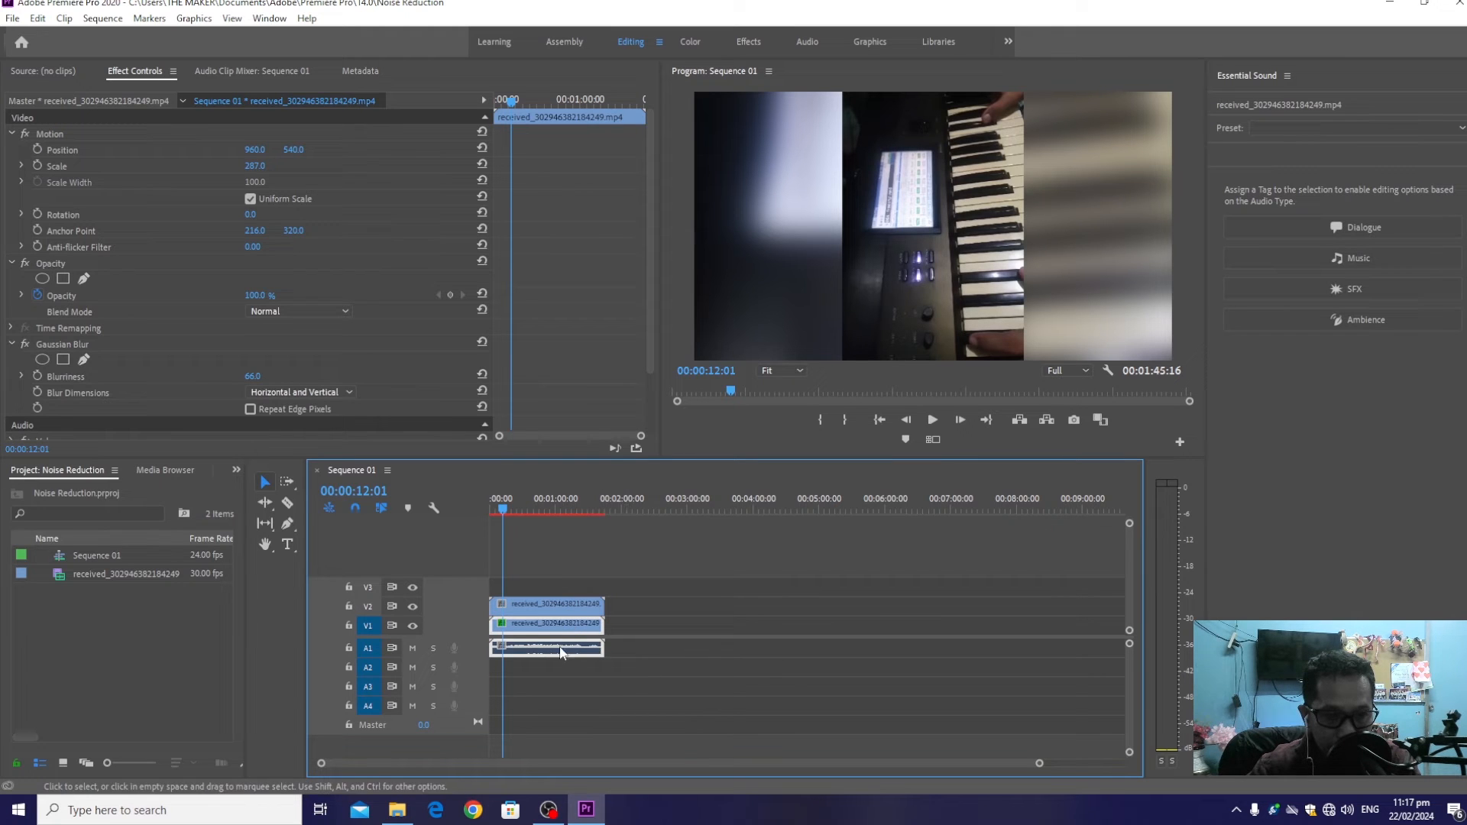
pyautogui.click(562, 612)
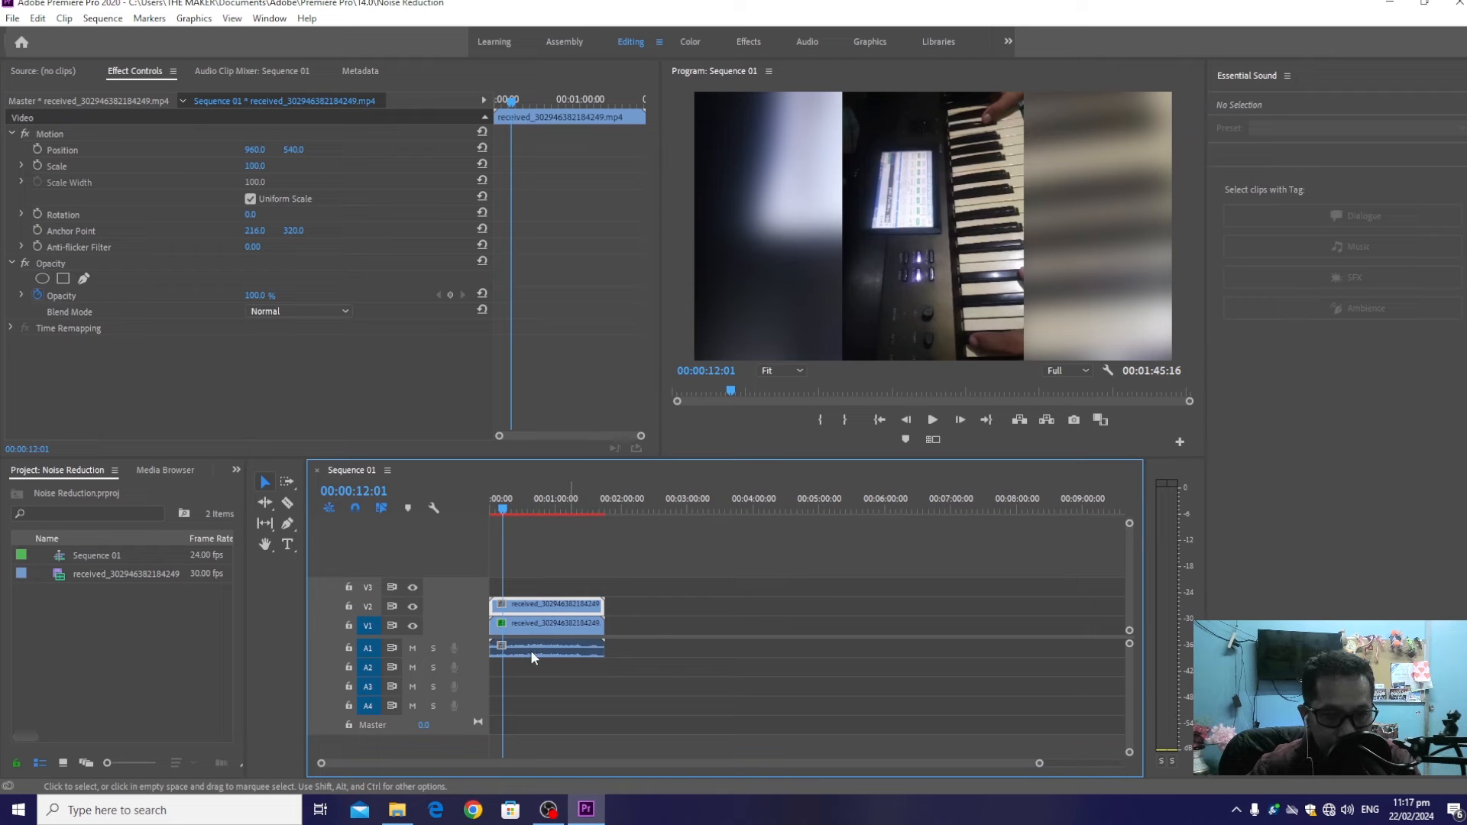
pyautogui.click(581, 627)
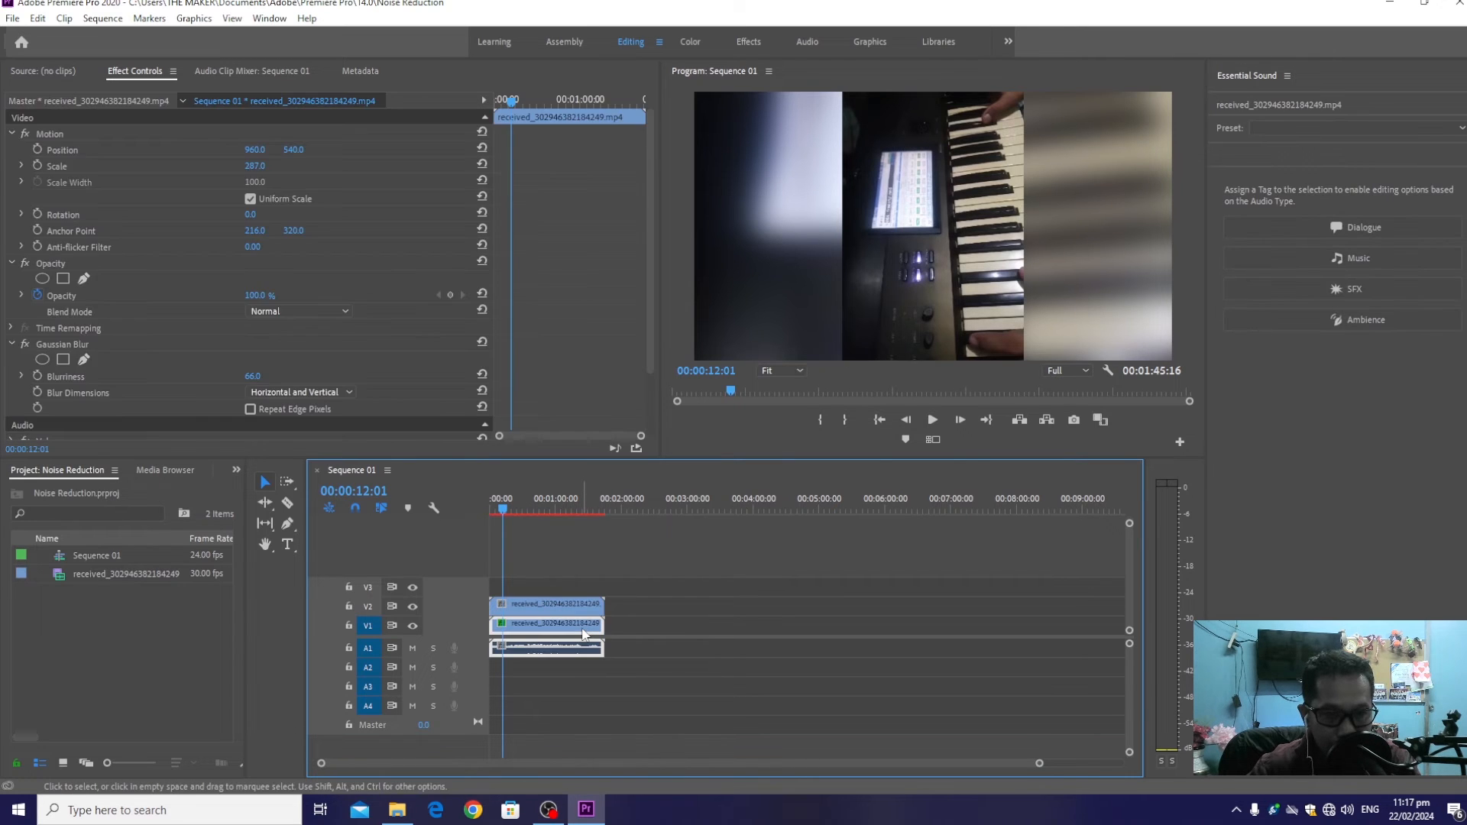
# Send the audio linked to the V1 clip to Adobe Audition for editing and listen to the extracted file from its start
pyautogui.rightClick(583, 633)
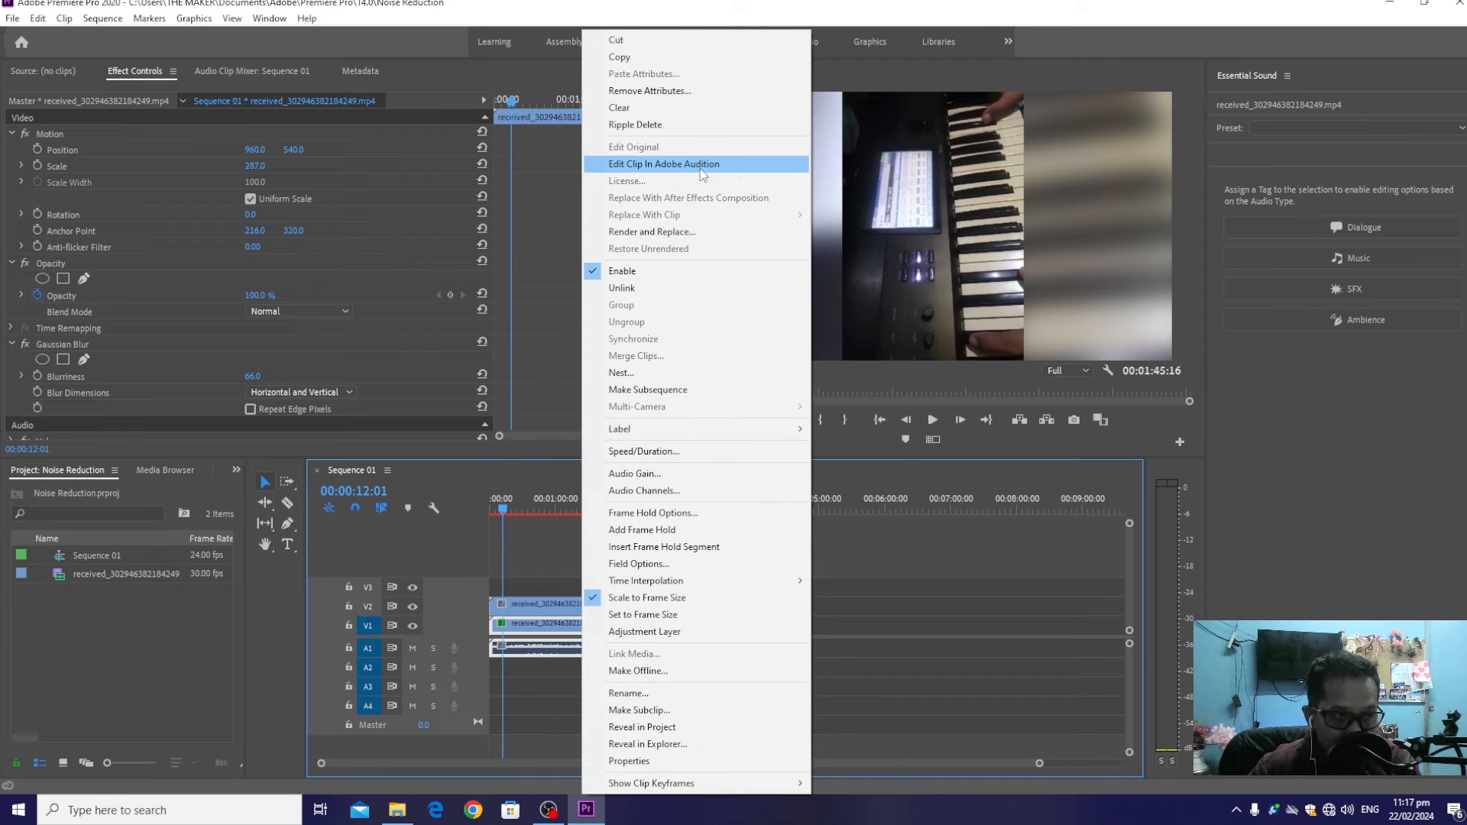
pyautogui.click(337, 28)
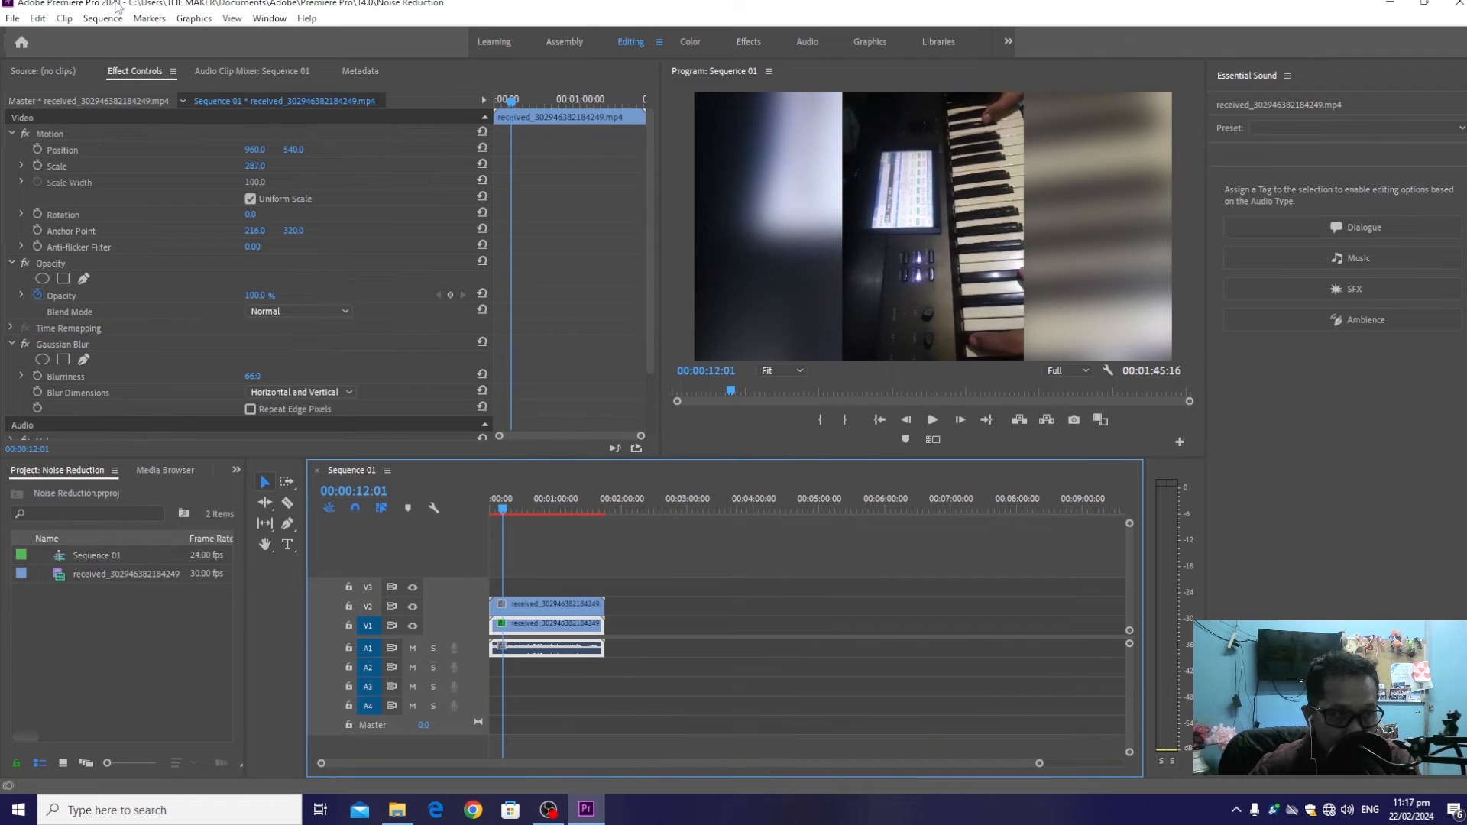
pyautogui.rightClick(572, 653)
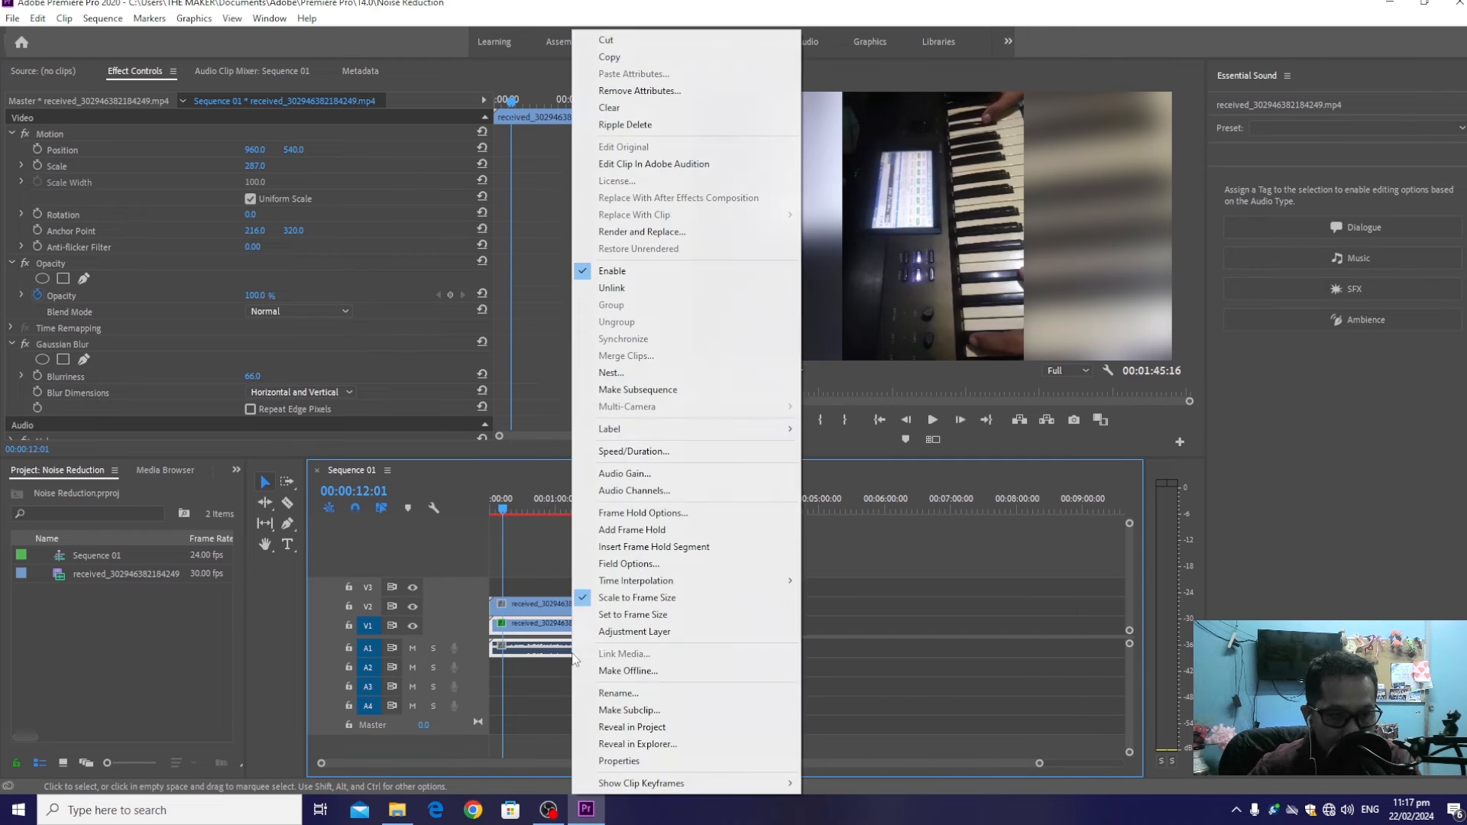
pyautogui.click(652, 164)
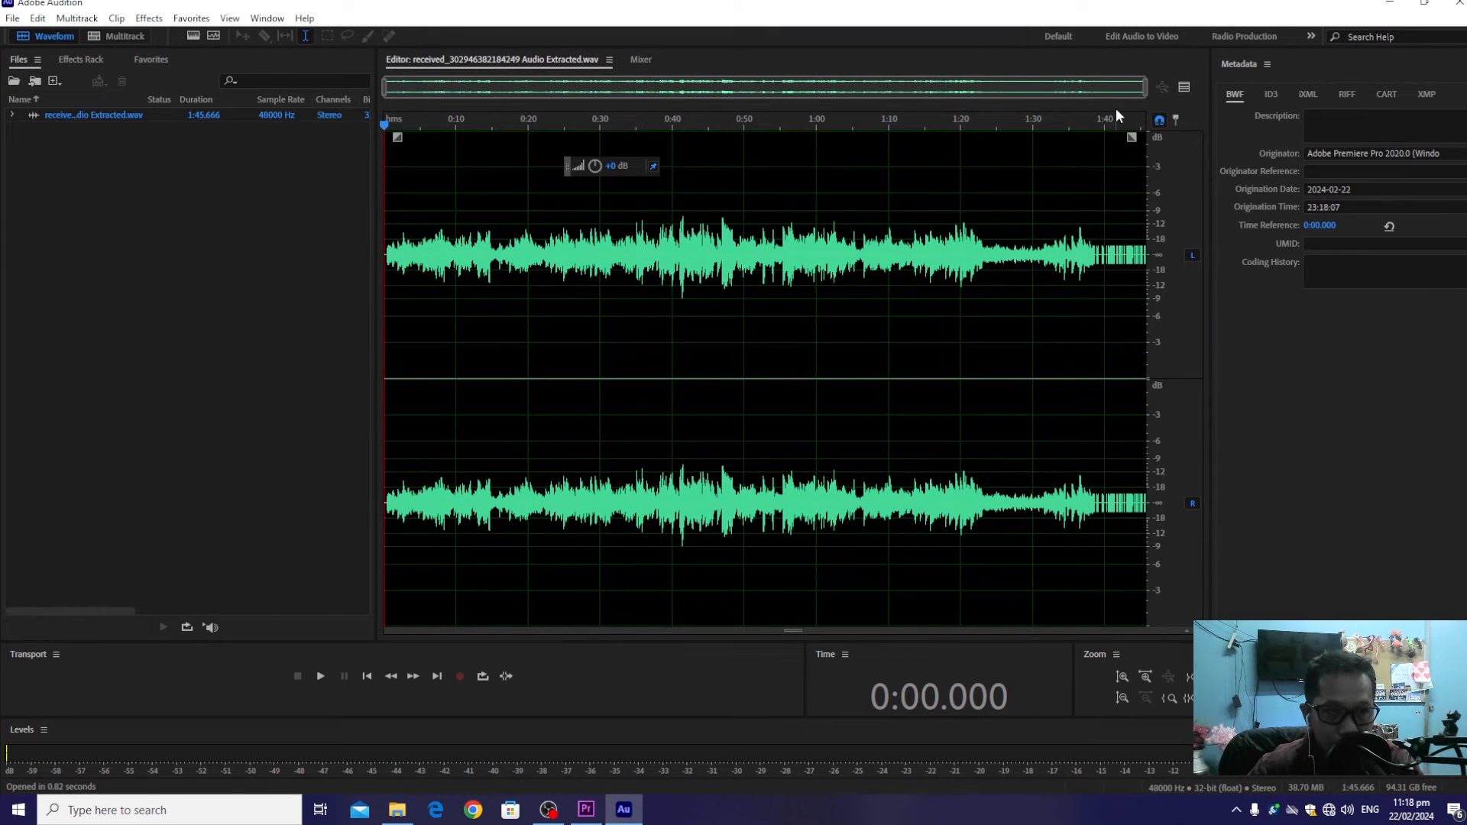
pyautogui.press('space')
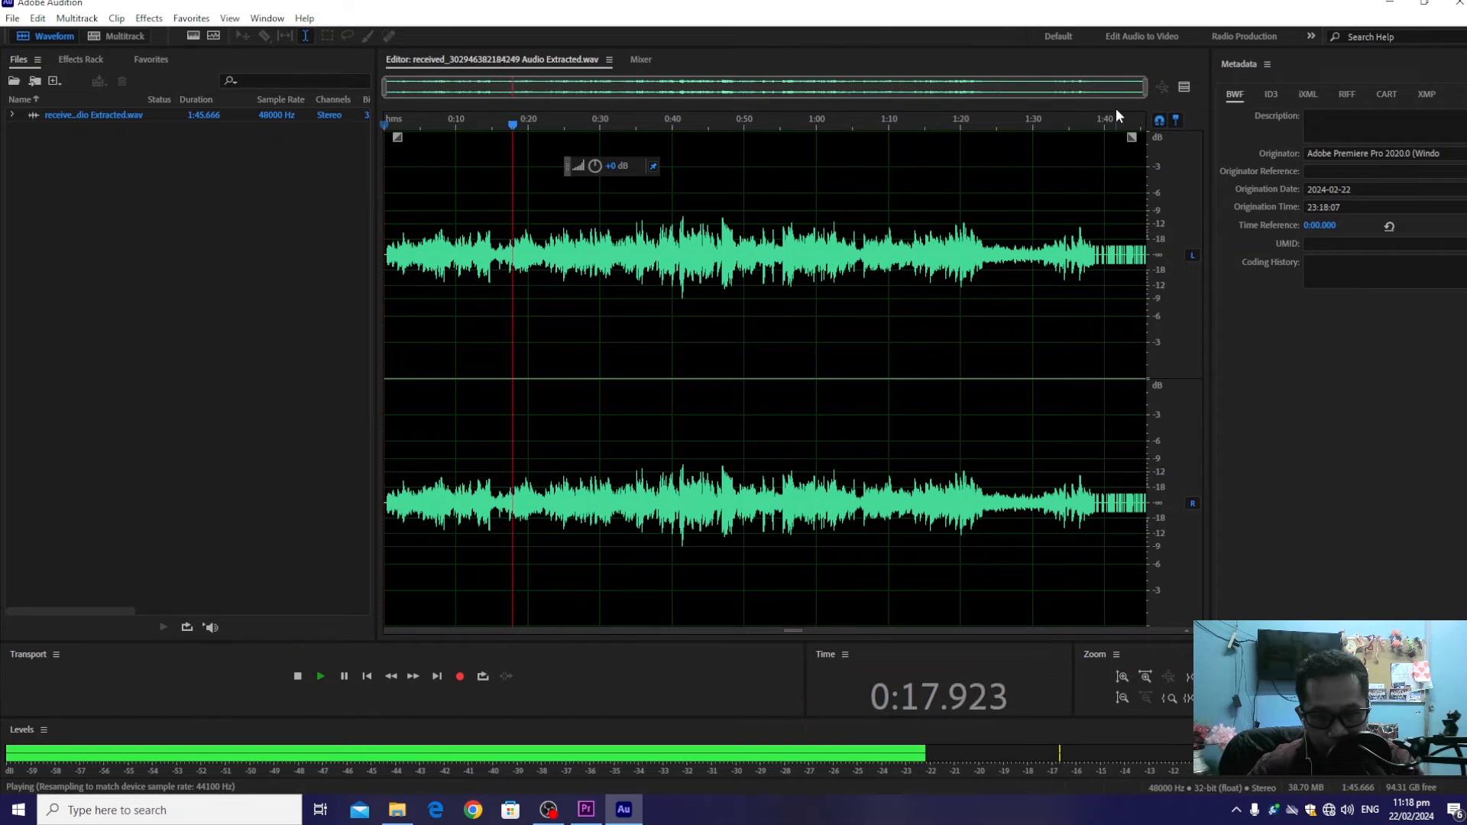
pyautogui.press('space')
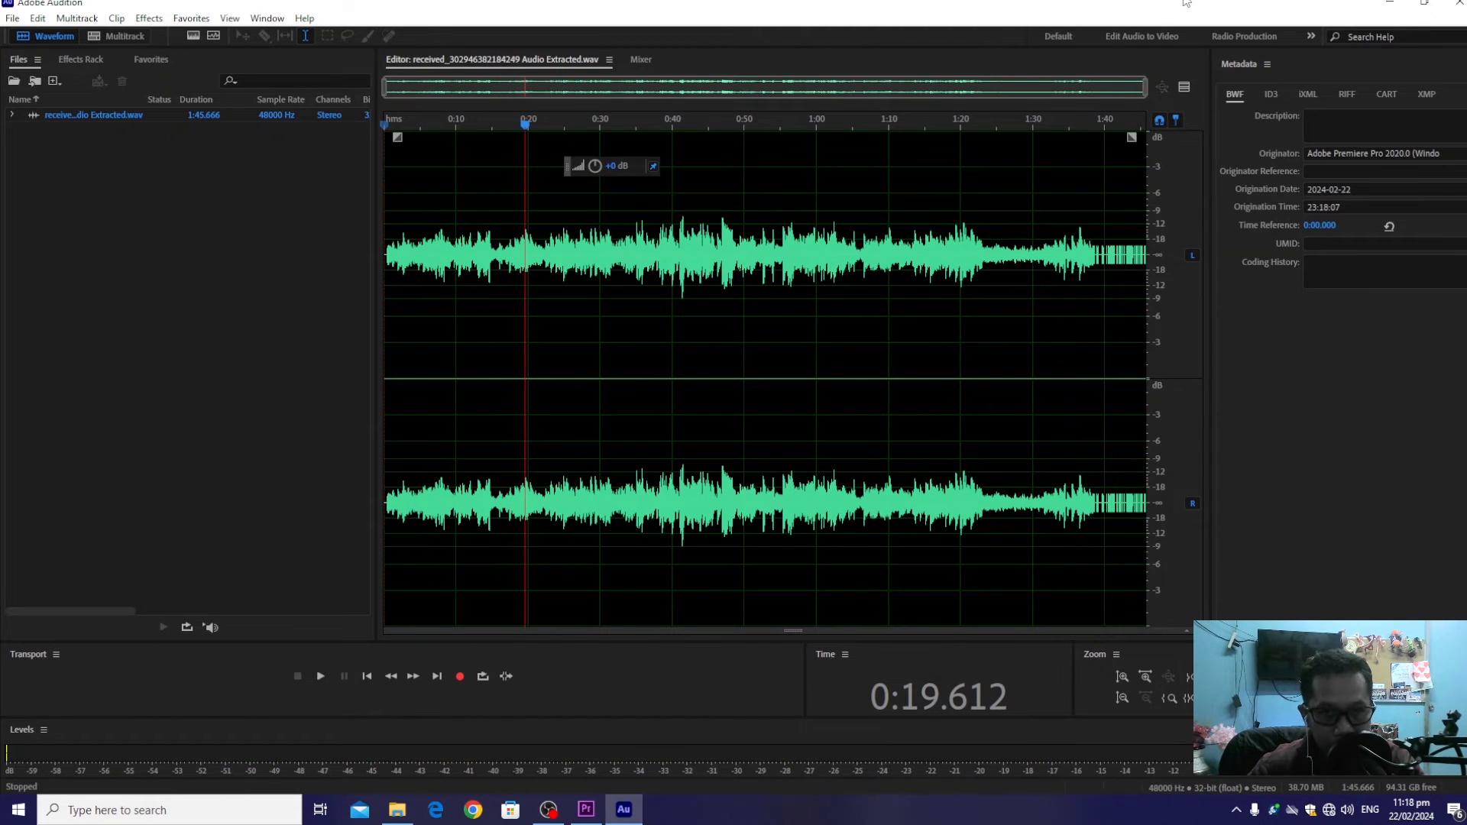
# Capture a noise print for the Noise Reduction effect from the quiet opening, about the first 0.49 s of the waveform
pyautogui.moveTo(1144, 87); pyautogui.dragTo(381, 144)
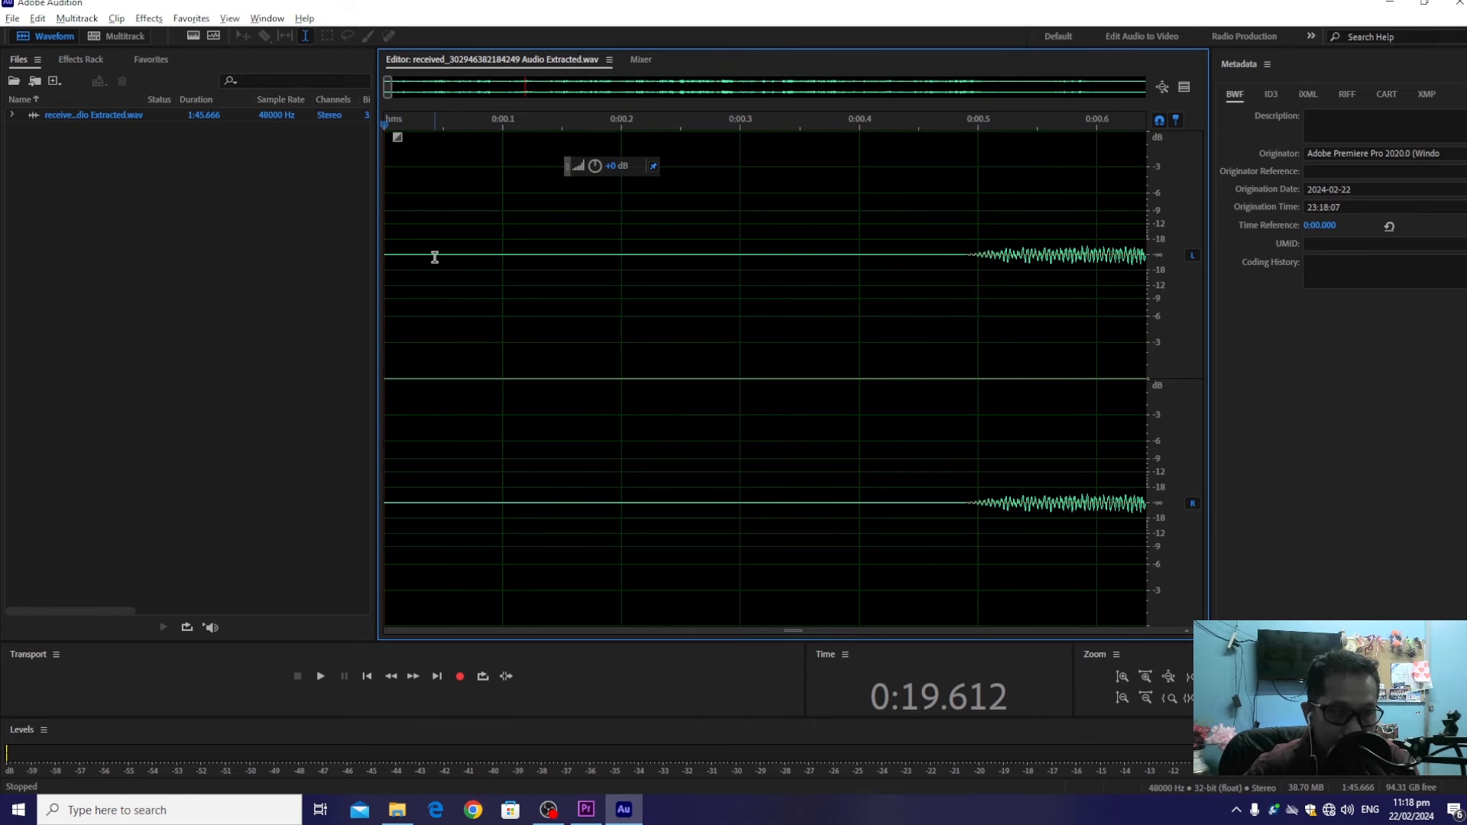
pyautogui.press('alt')
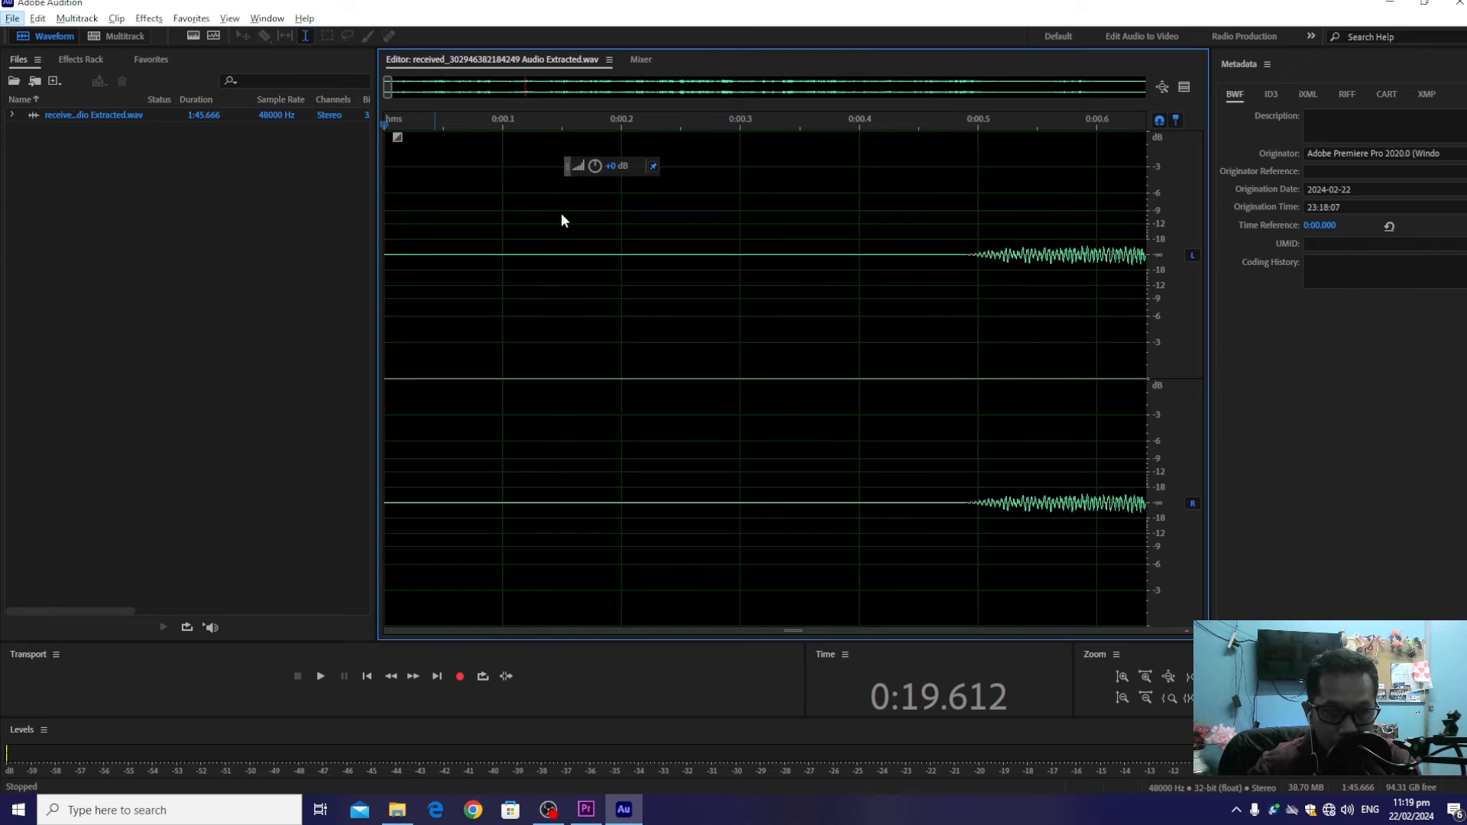
pyautogui.click(388, 239)
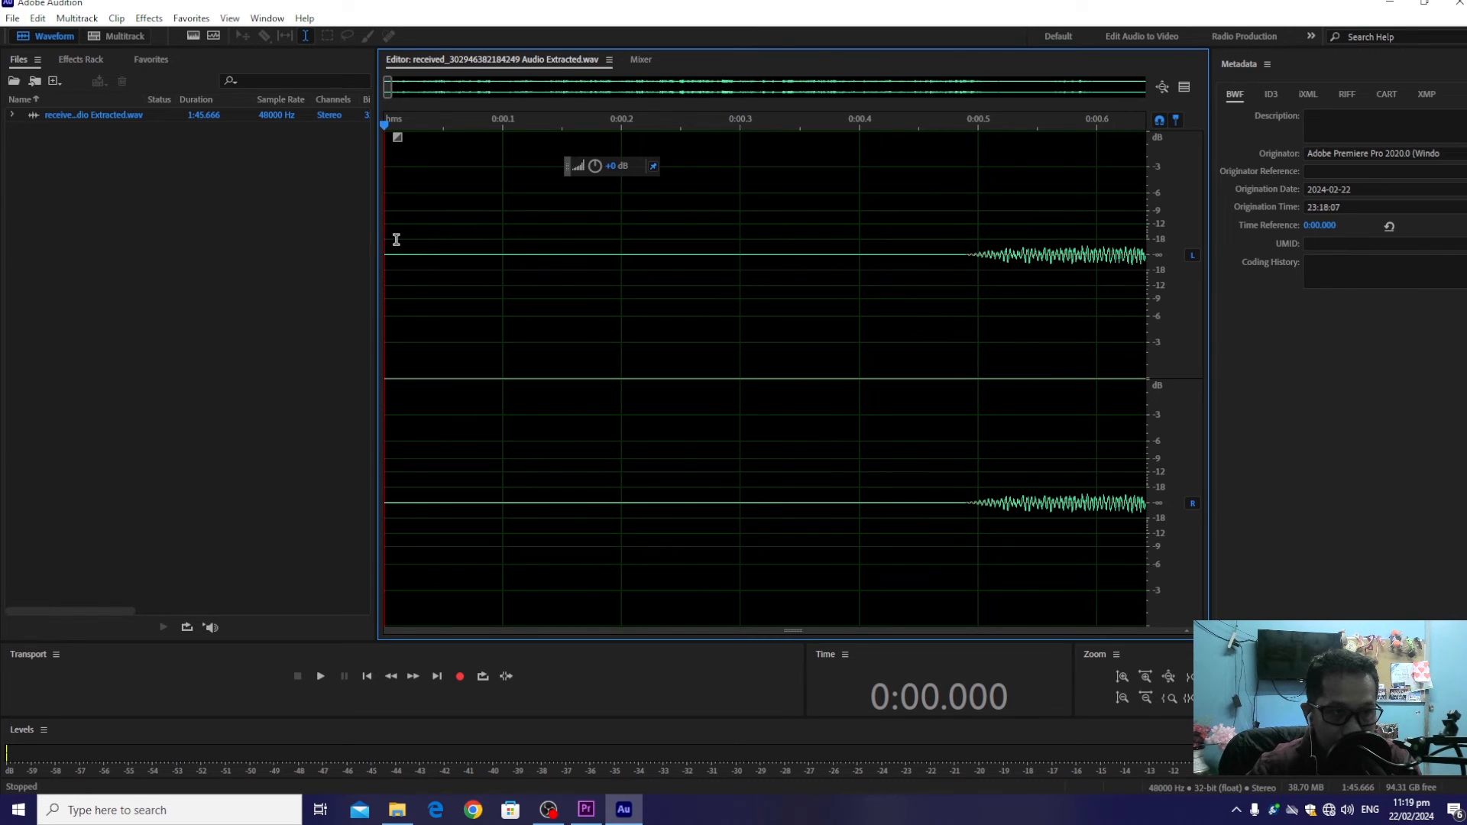
pyautogui.moveTo(396, 239); pyautogui.dragTo(965, 261)
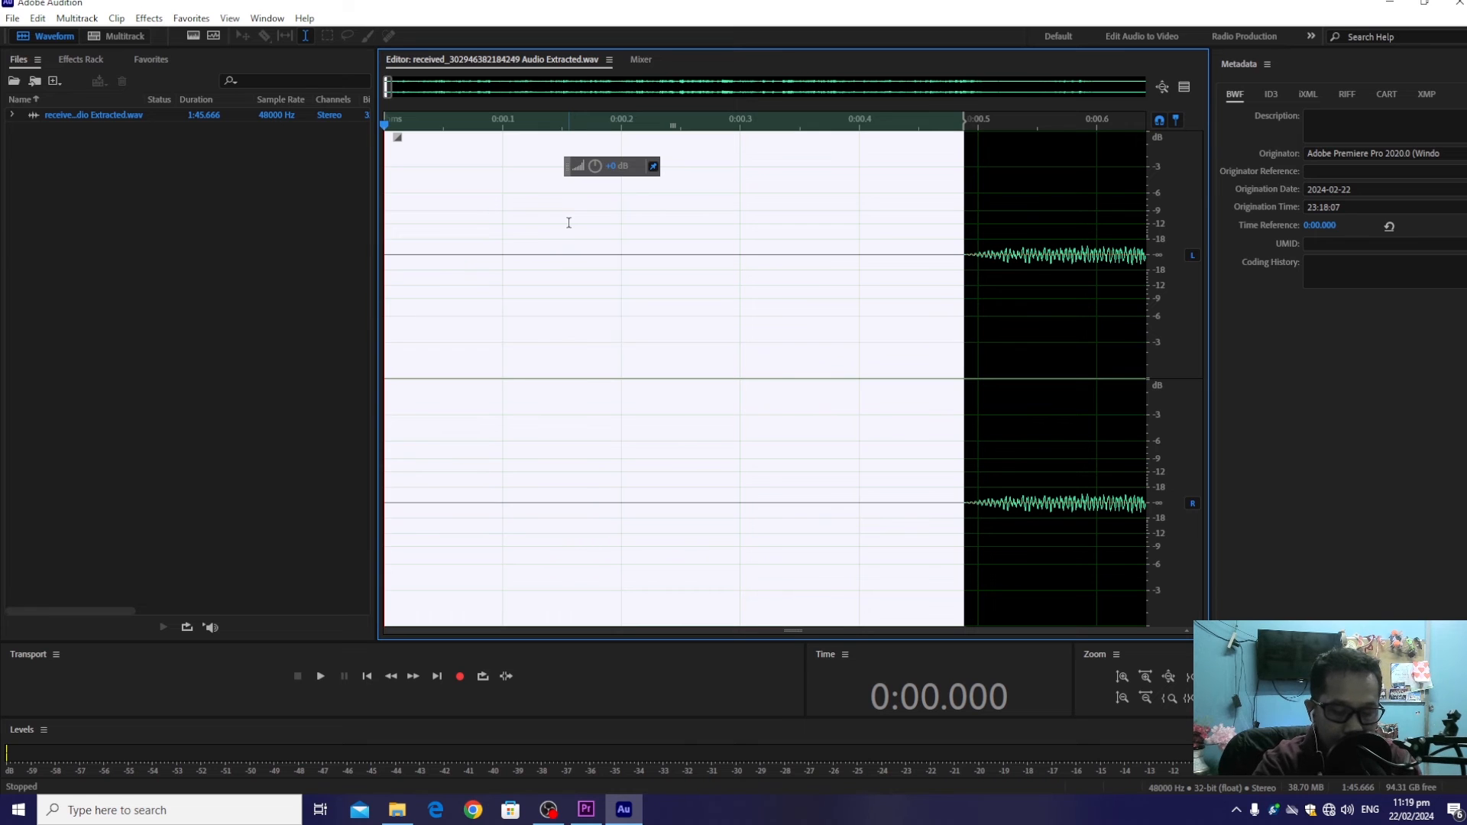
pyautogui.hotkey('ctrl', 'shift', 'p')
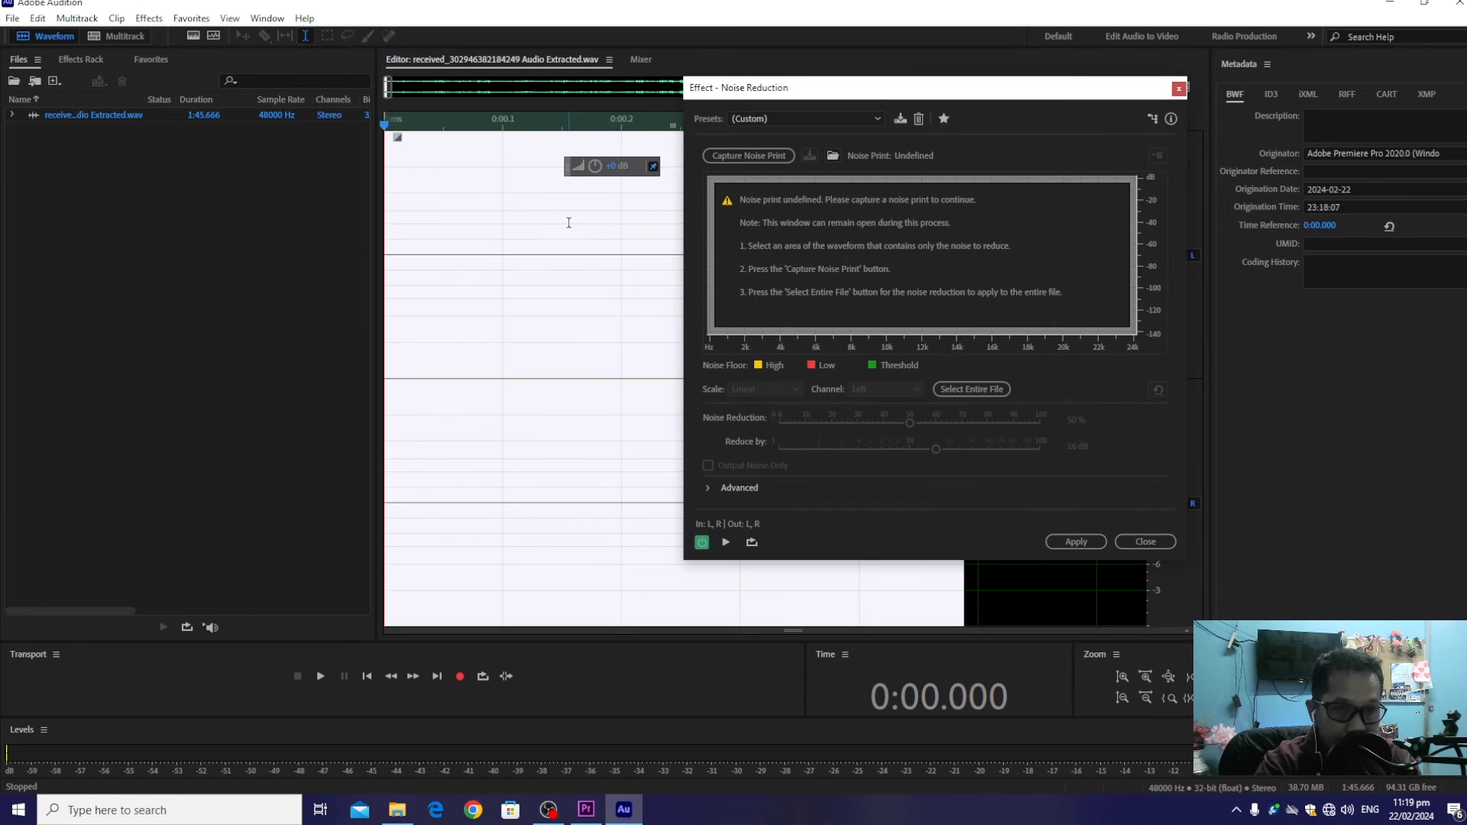
pyautogui.click(739, 161)
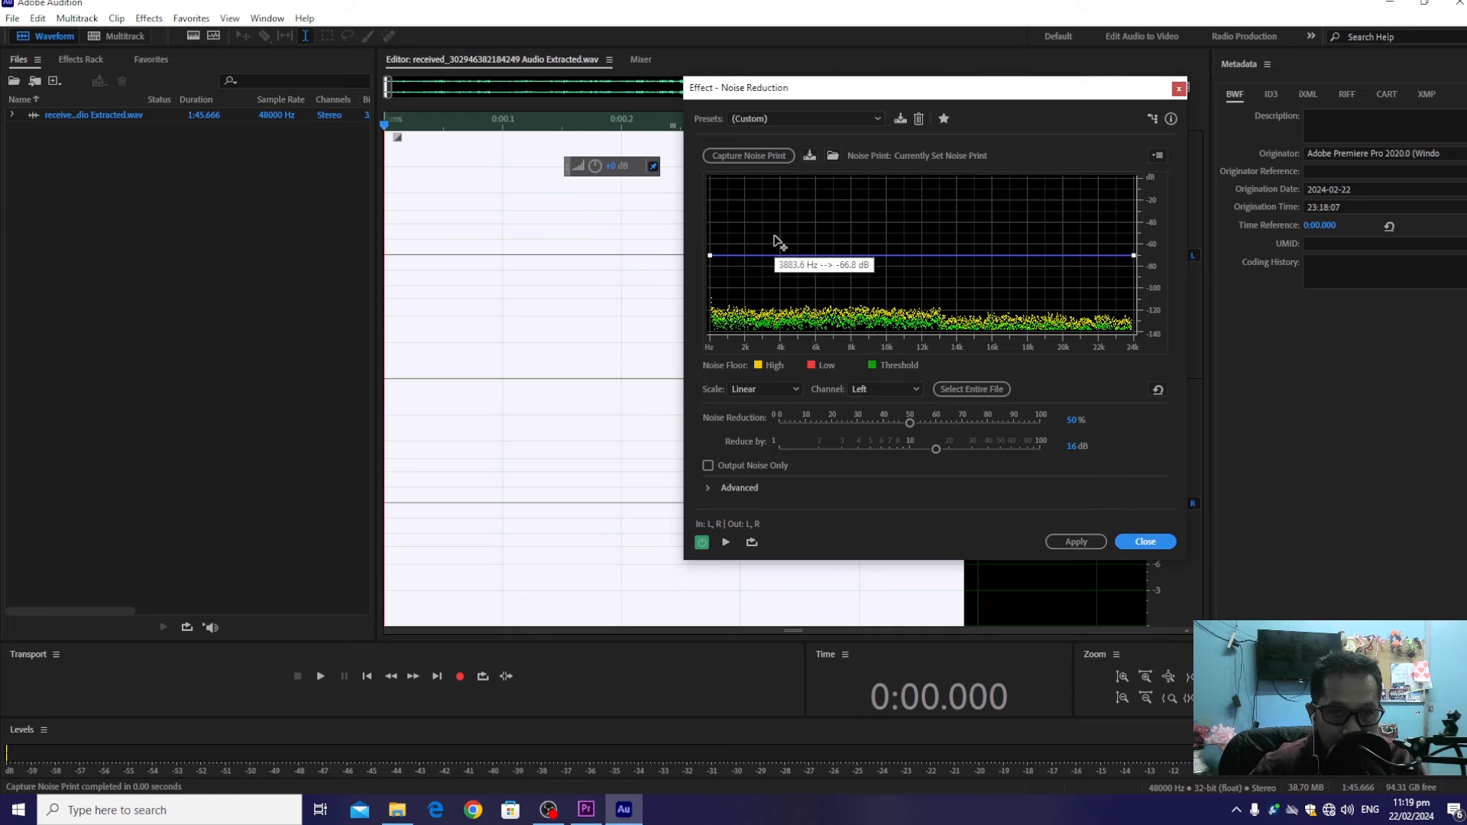
# Apply Noise Reduction to the entire file twice, at 50% reduction and reducing by 16 dB
pyautogui.click(972, 390)
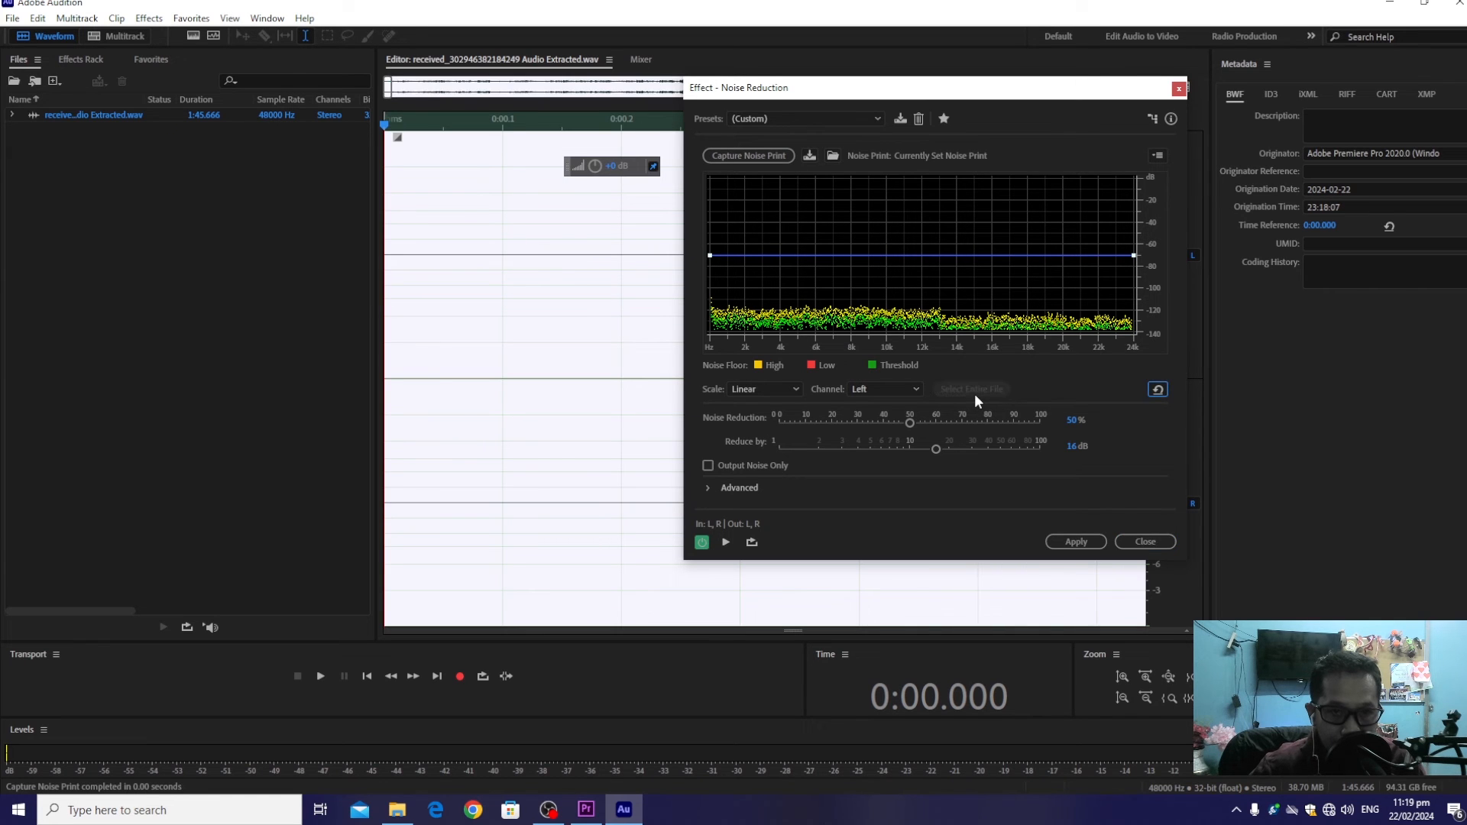
pyautogui.moveTo(946, 95)
pyautogui.mouseDown()
pyautogui.moveTo(309, 172)
pyautogui.moveTo(604, 156)
pyautogui.moveTo(920, 102)
pyautogui.mouseUp()
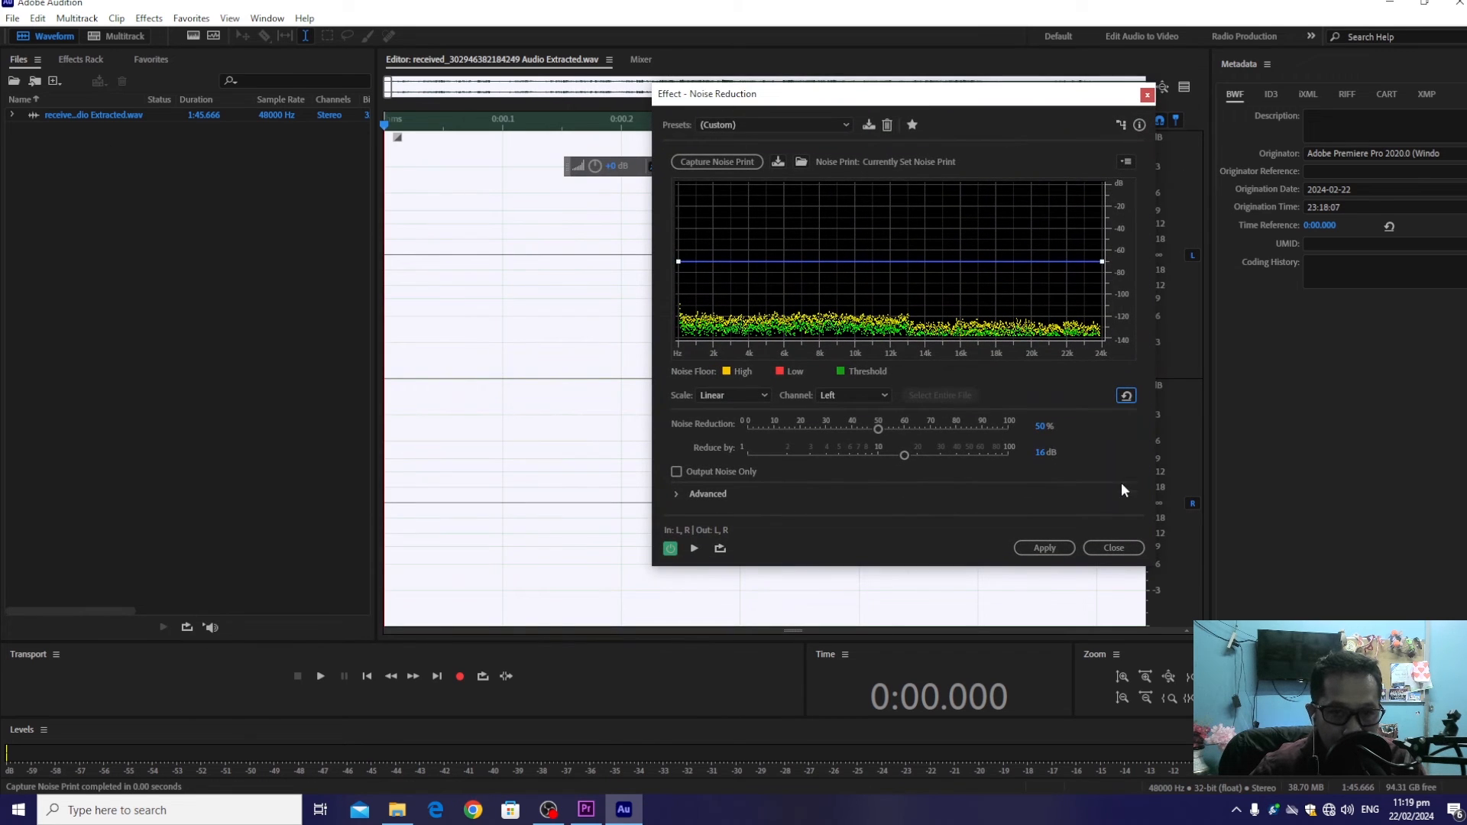
pyautogui.click(1044, 548)
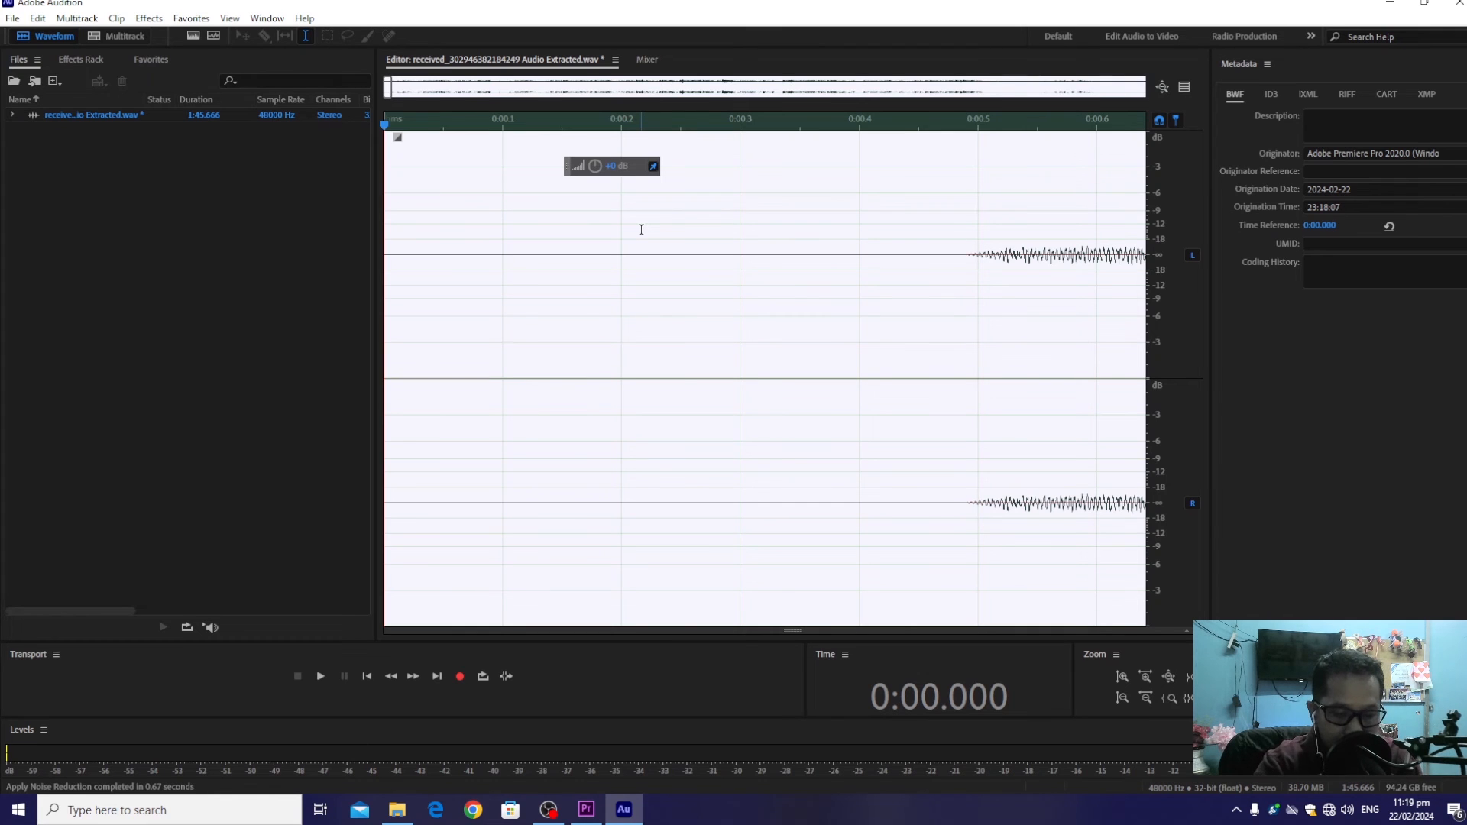
pyautogui.hotkey('ctrl', 'shift', 'p')
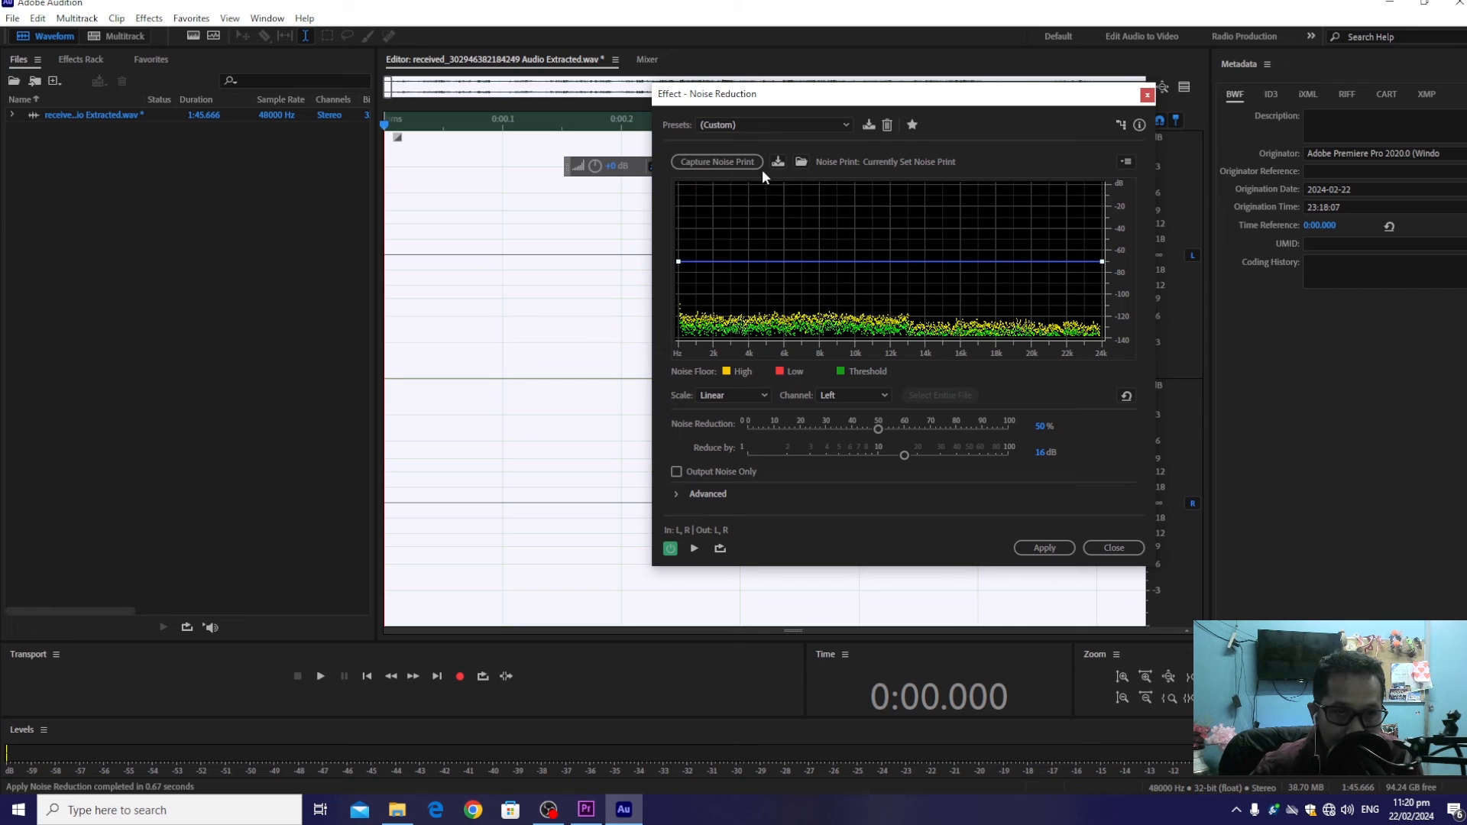
pyautogui.click(1045, 548)
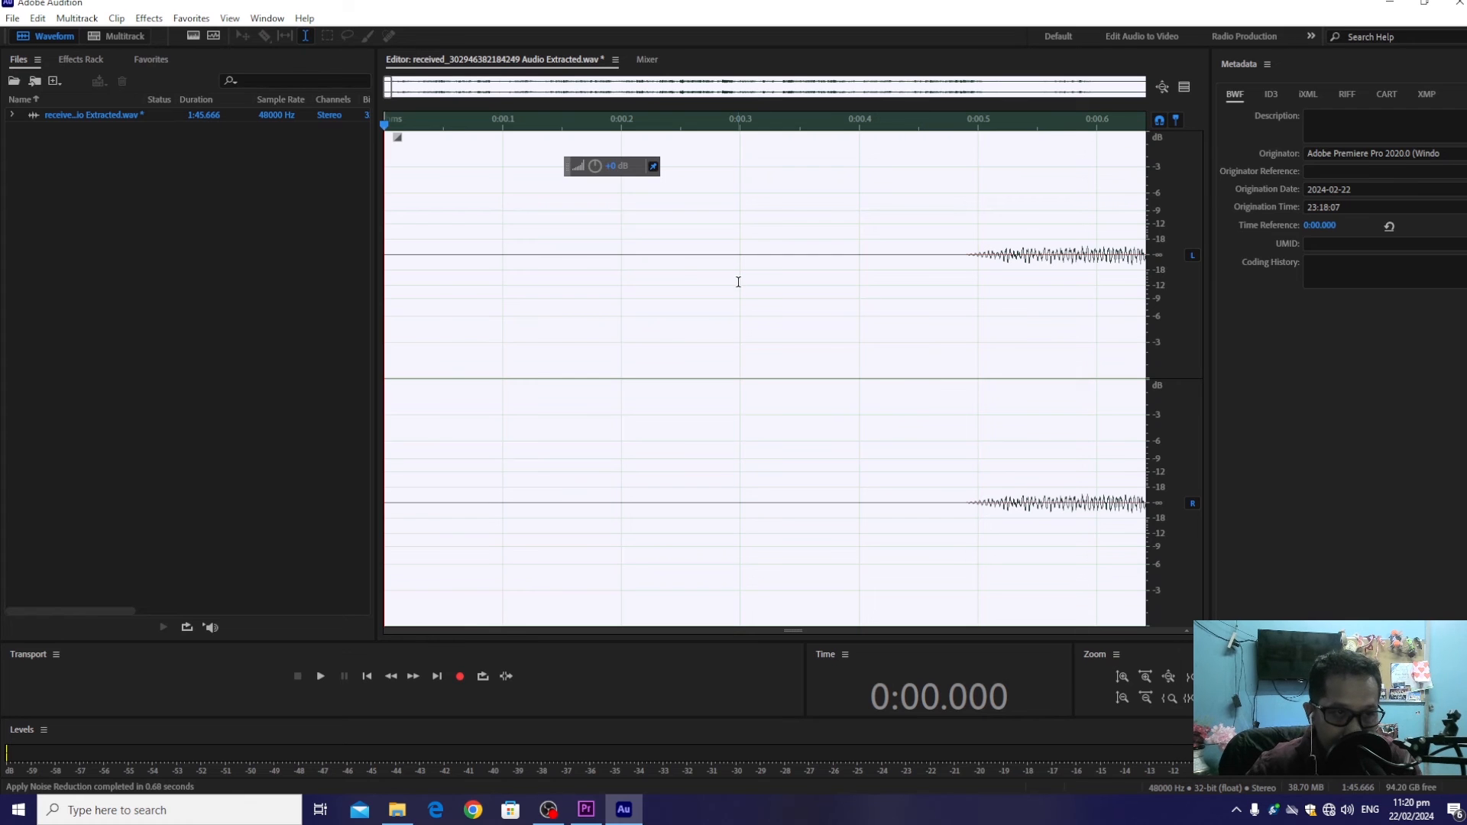
# Listen to the cleaned audio, save the changes to the extracted WAV file and close Audition to return to Premiere Pro
pyautogui.press('space')
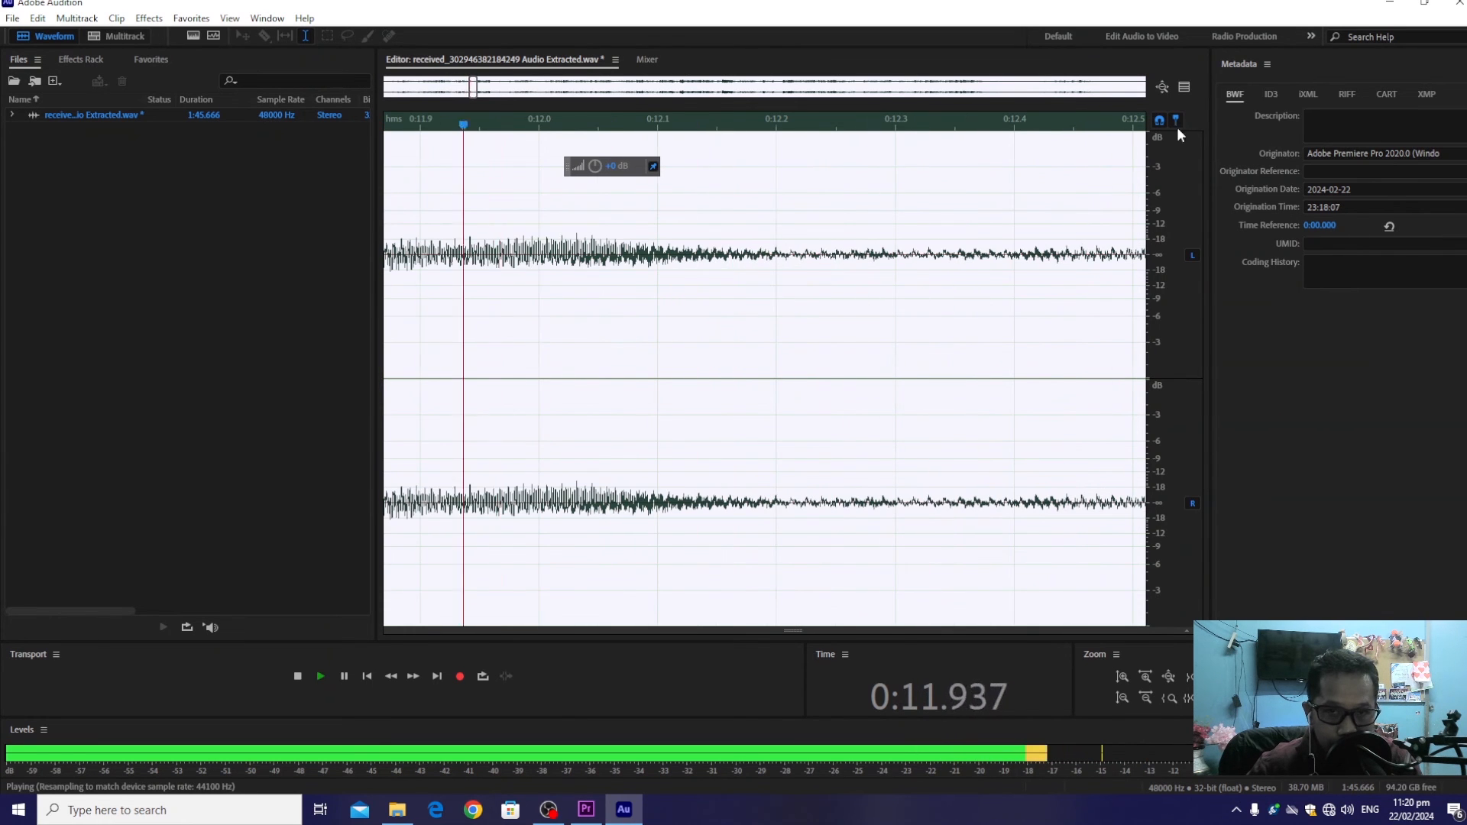
pyautogui.press('space')
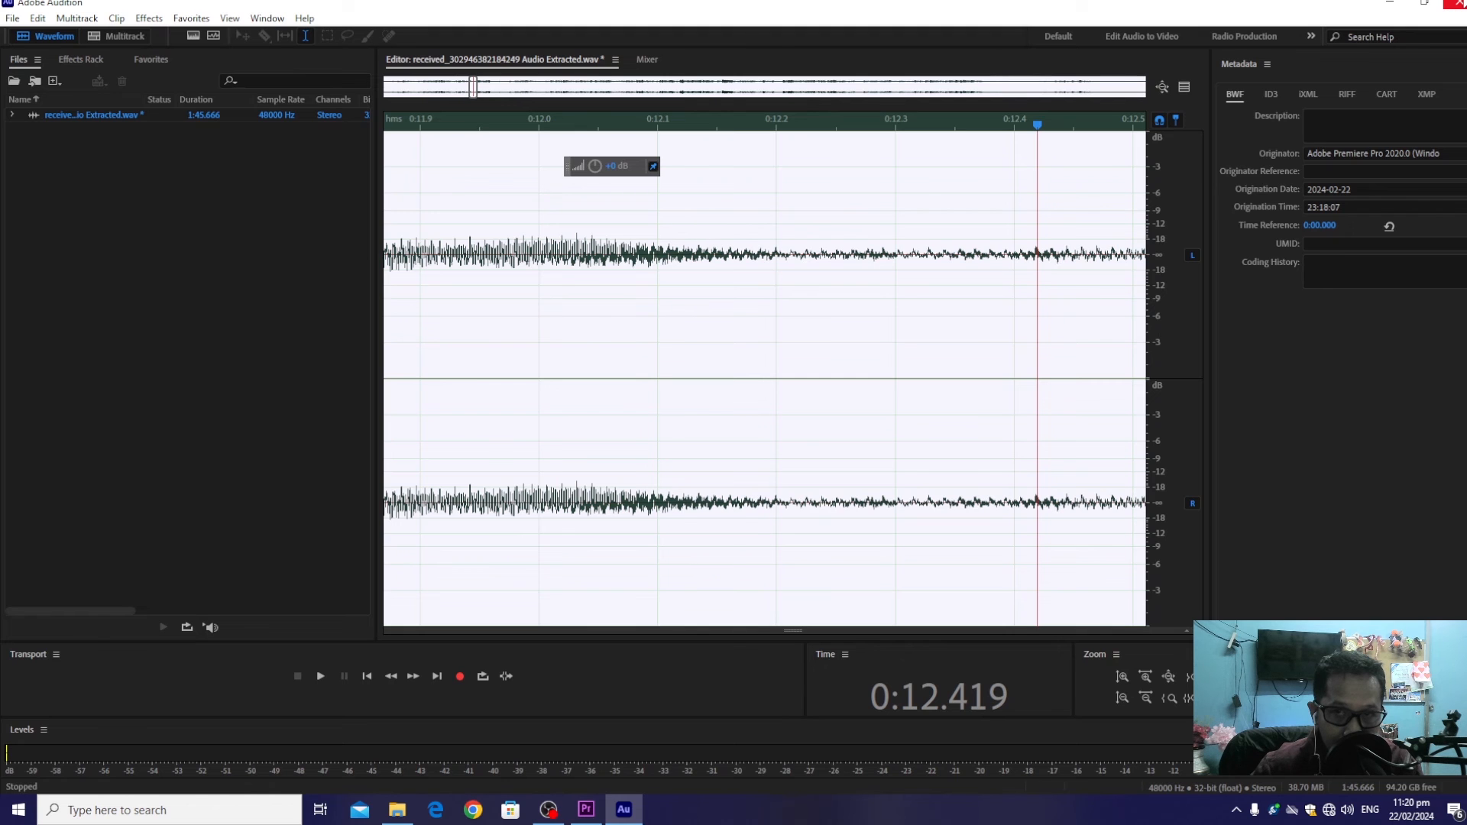
pyautogui.click(1458, 4)
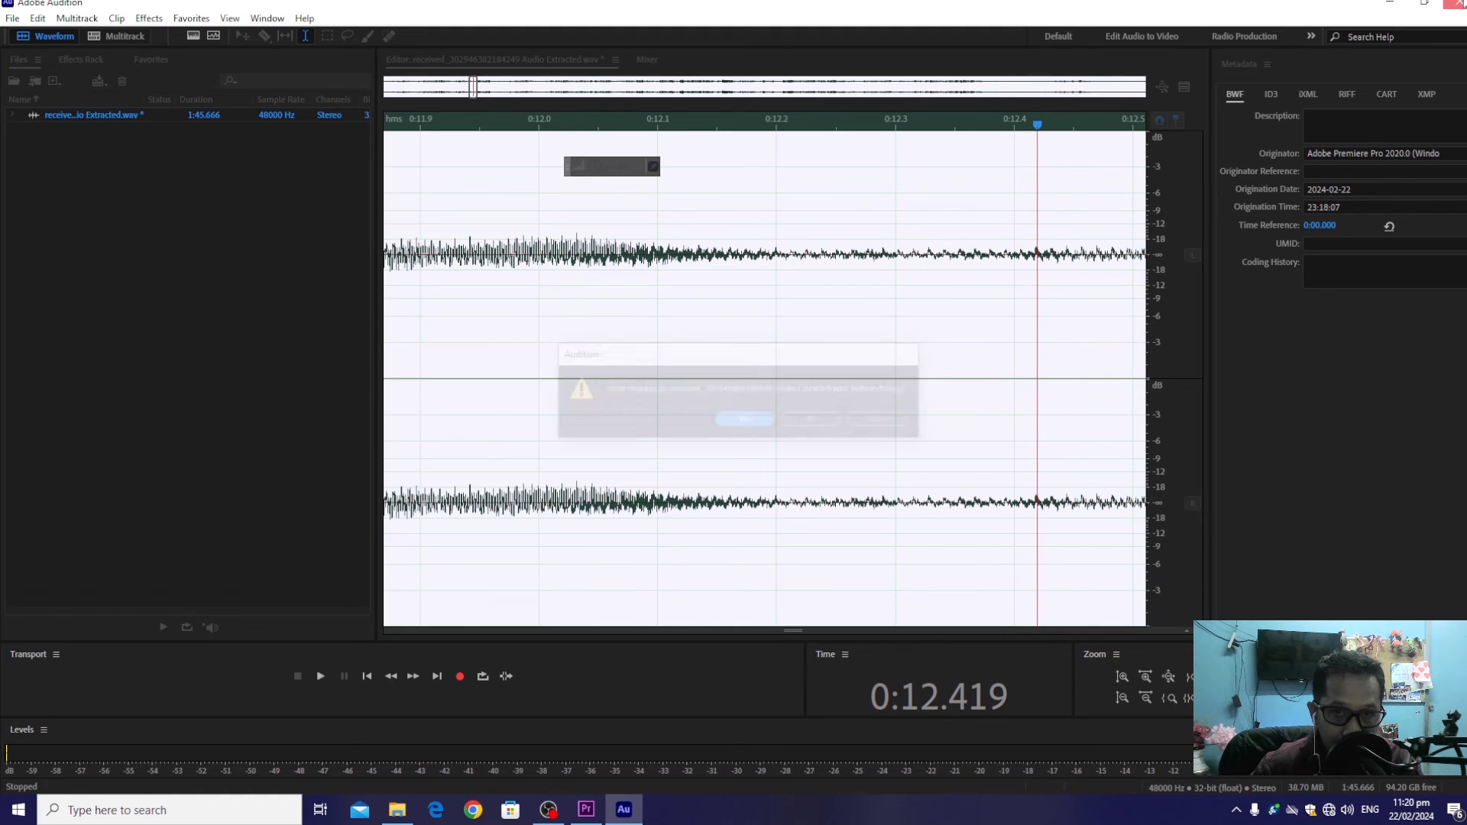
pyautogui.click(739, 422)
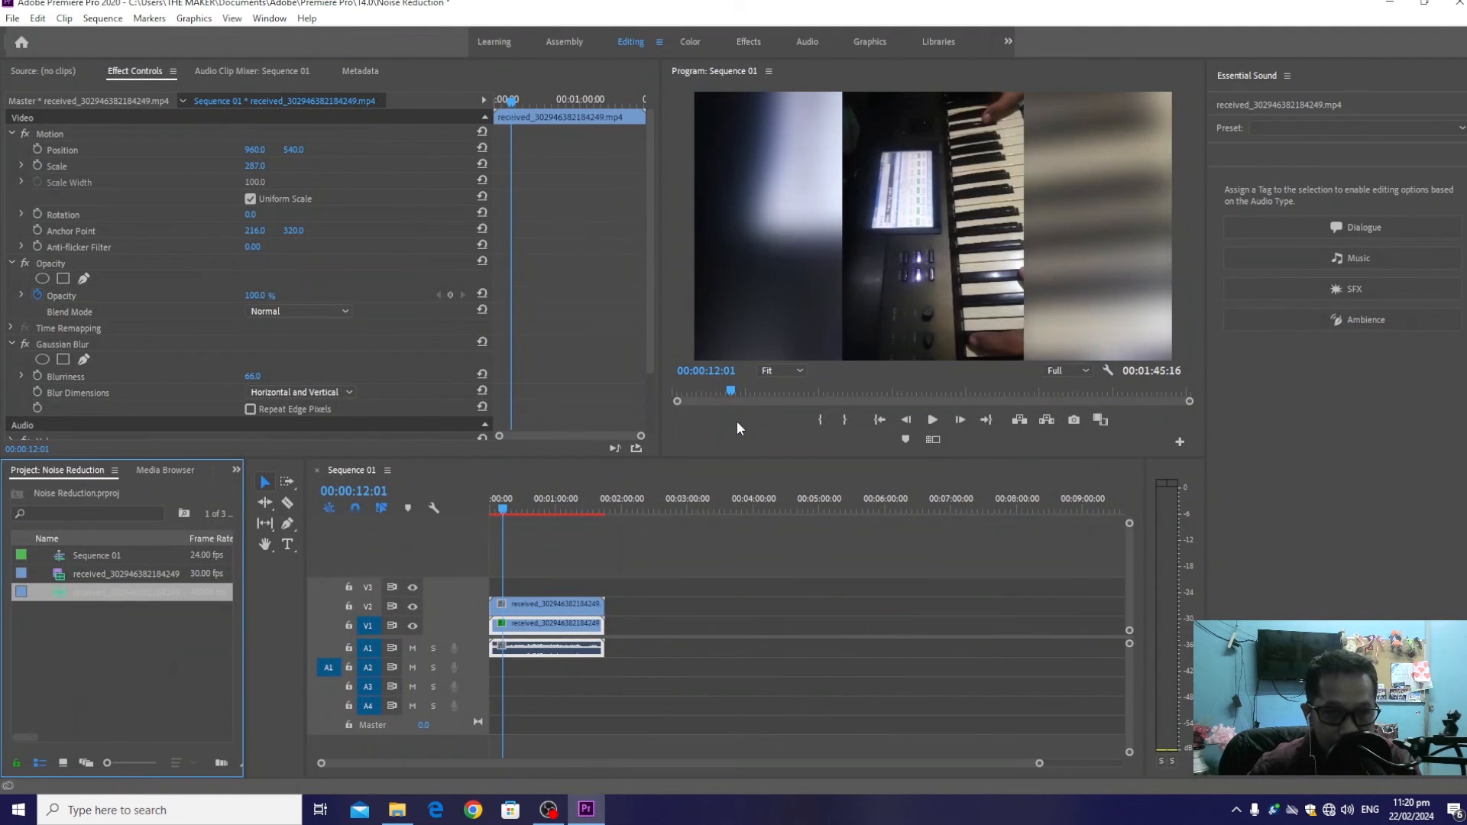
# Enlarge the A1 waveform in the timeline and play the sequence from the start to check the cleaned audio
pyautogui.moveTo(495, 504); pyautogui.dragTo(477, 507)
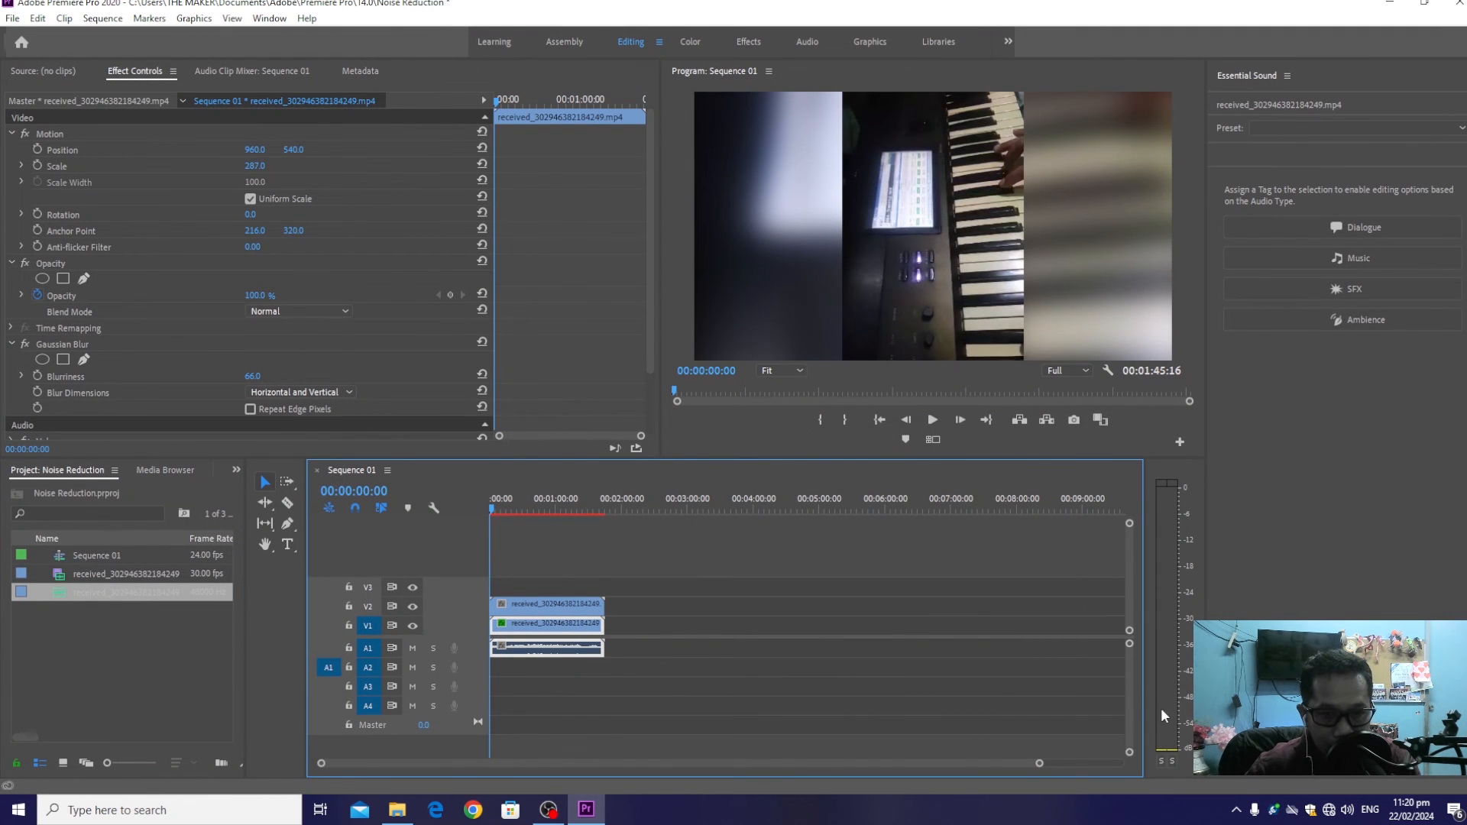
pyautogui.moveTo(1129, 644); pyautogui.dragTo(1130, 653)
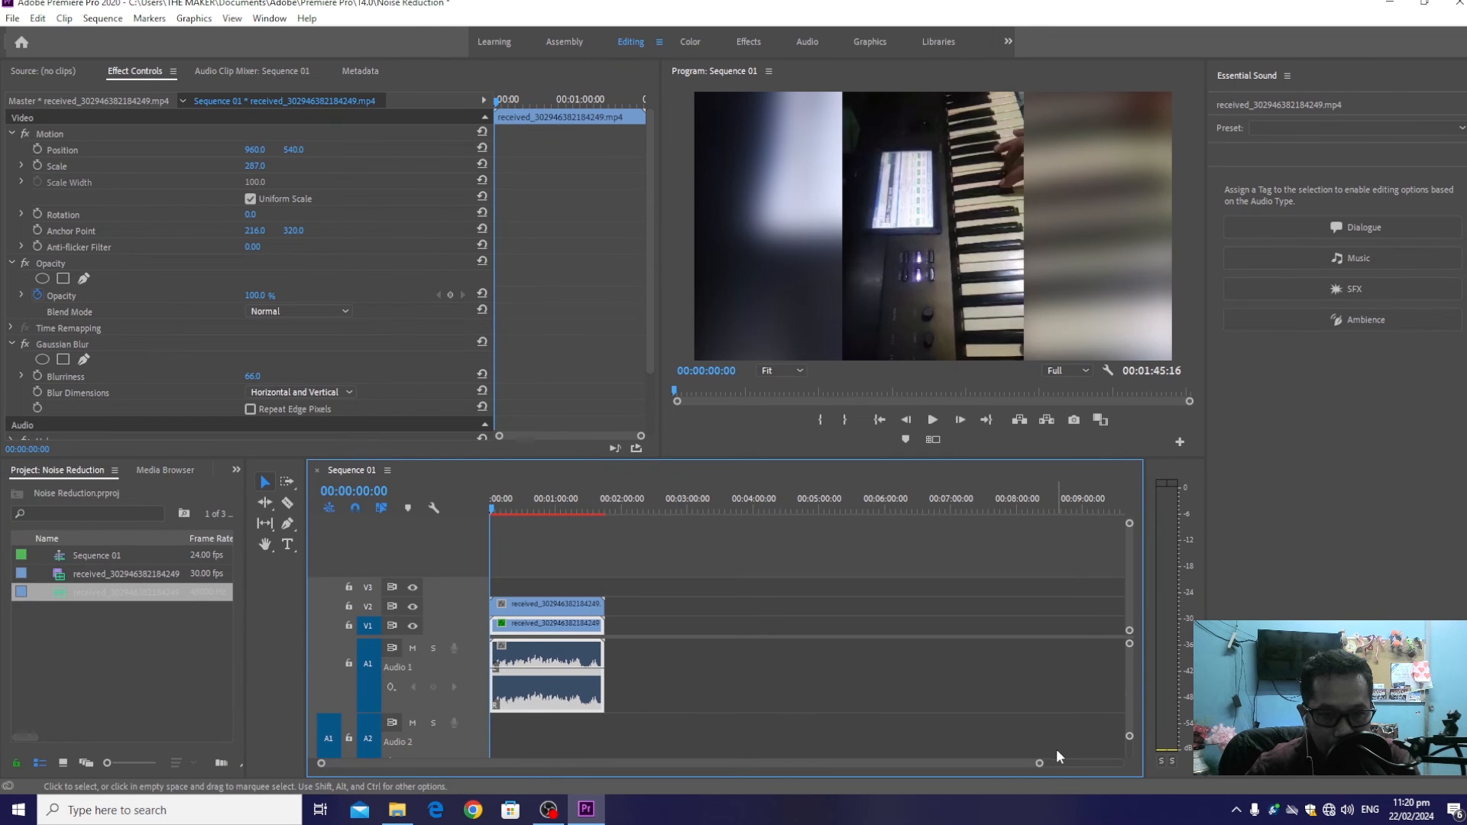
pyautogui.moveTo(1040, 764)
pyautogui.mouseDown()
pyautogui.moveTo(776, 775)
pyautogui.moveTo(904, 780)
pyautogui.moveTo(885, 779)
pyautogui.mouseUp()
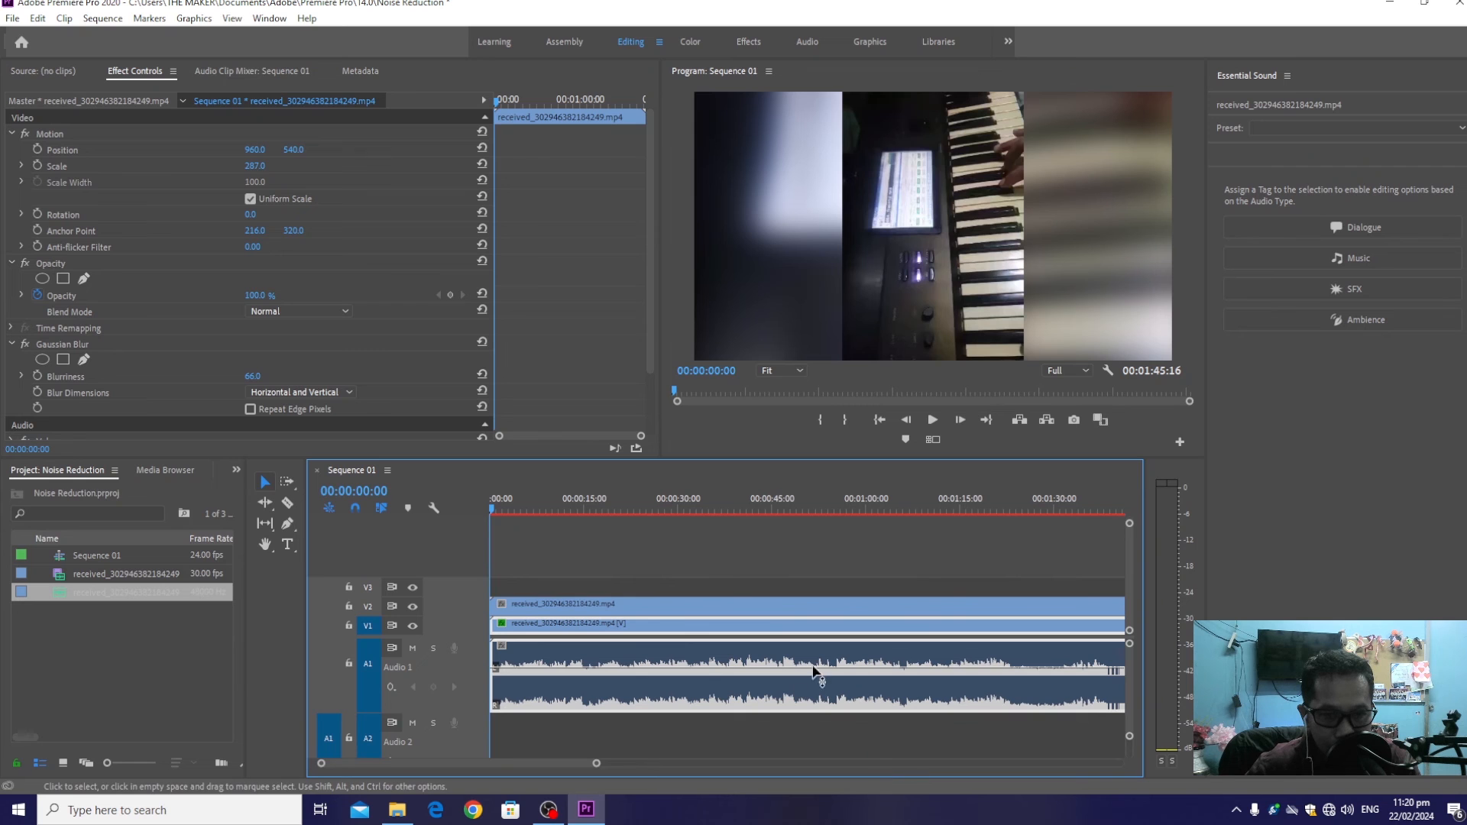
pyautogui.press('space')
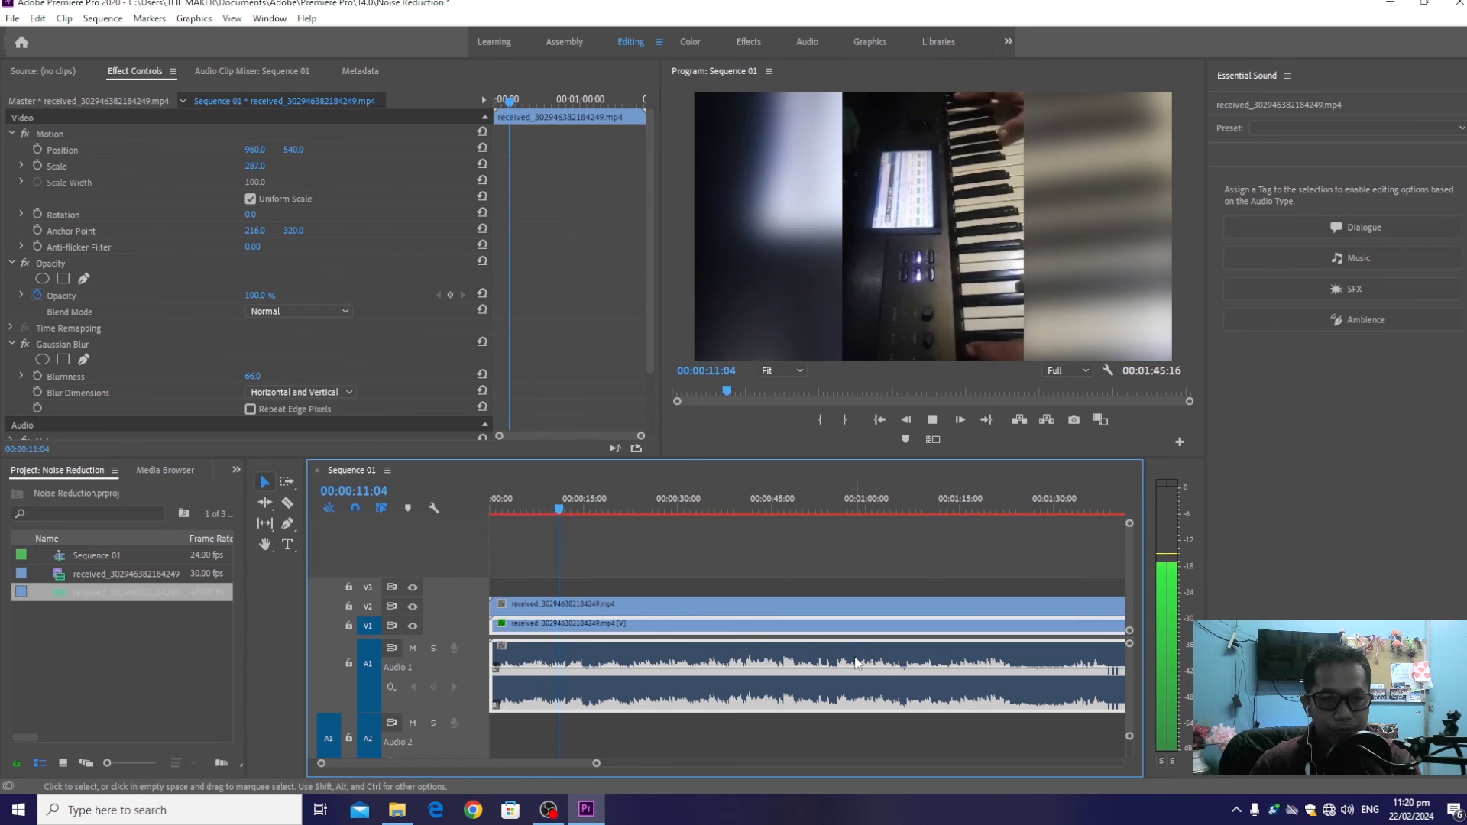
pyautogui.press('space')
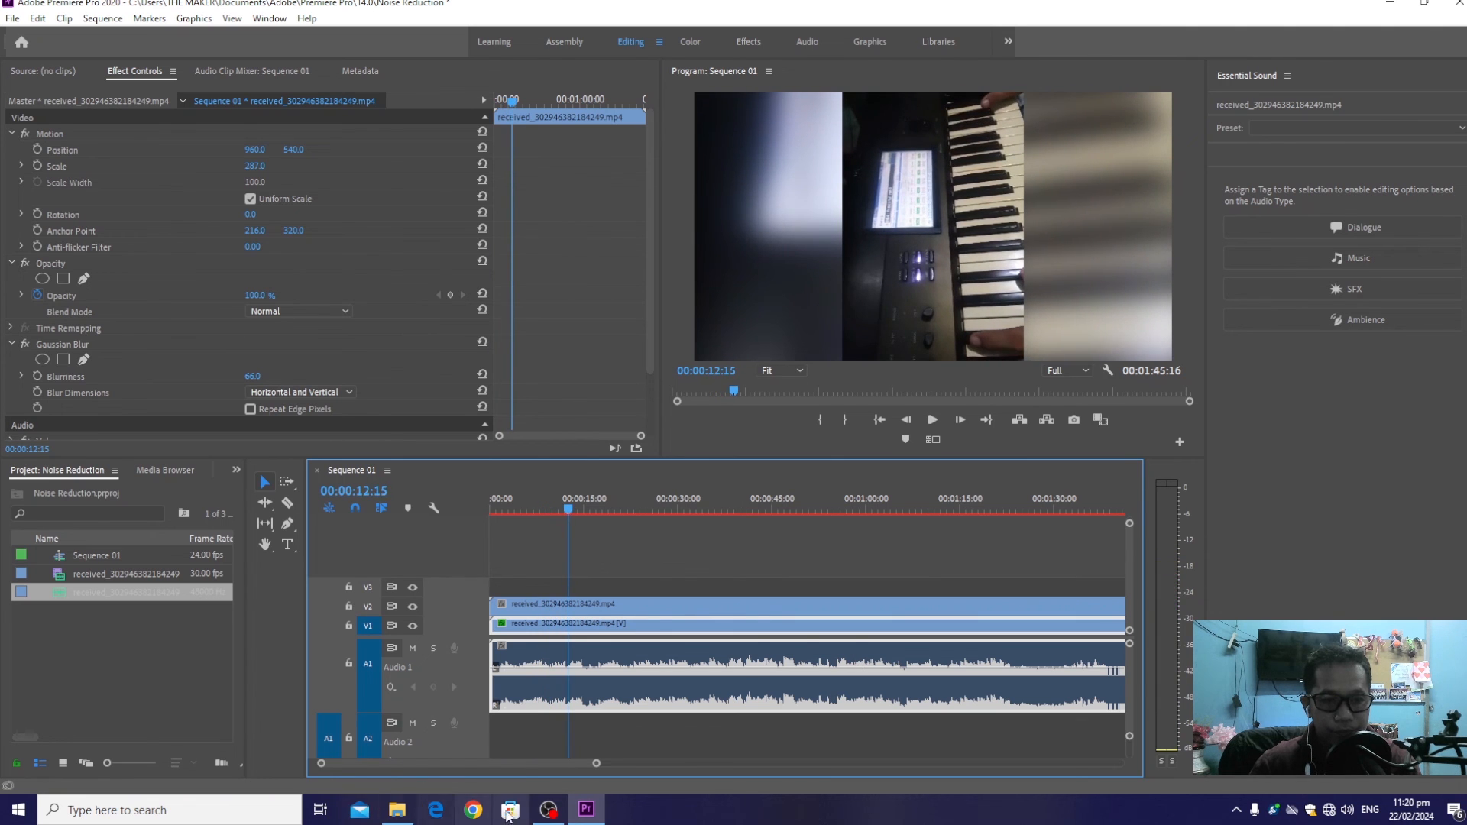
pyautogui.click(557, 816)
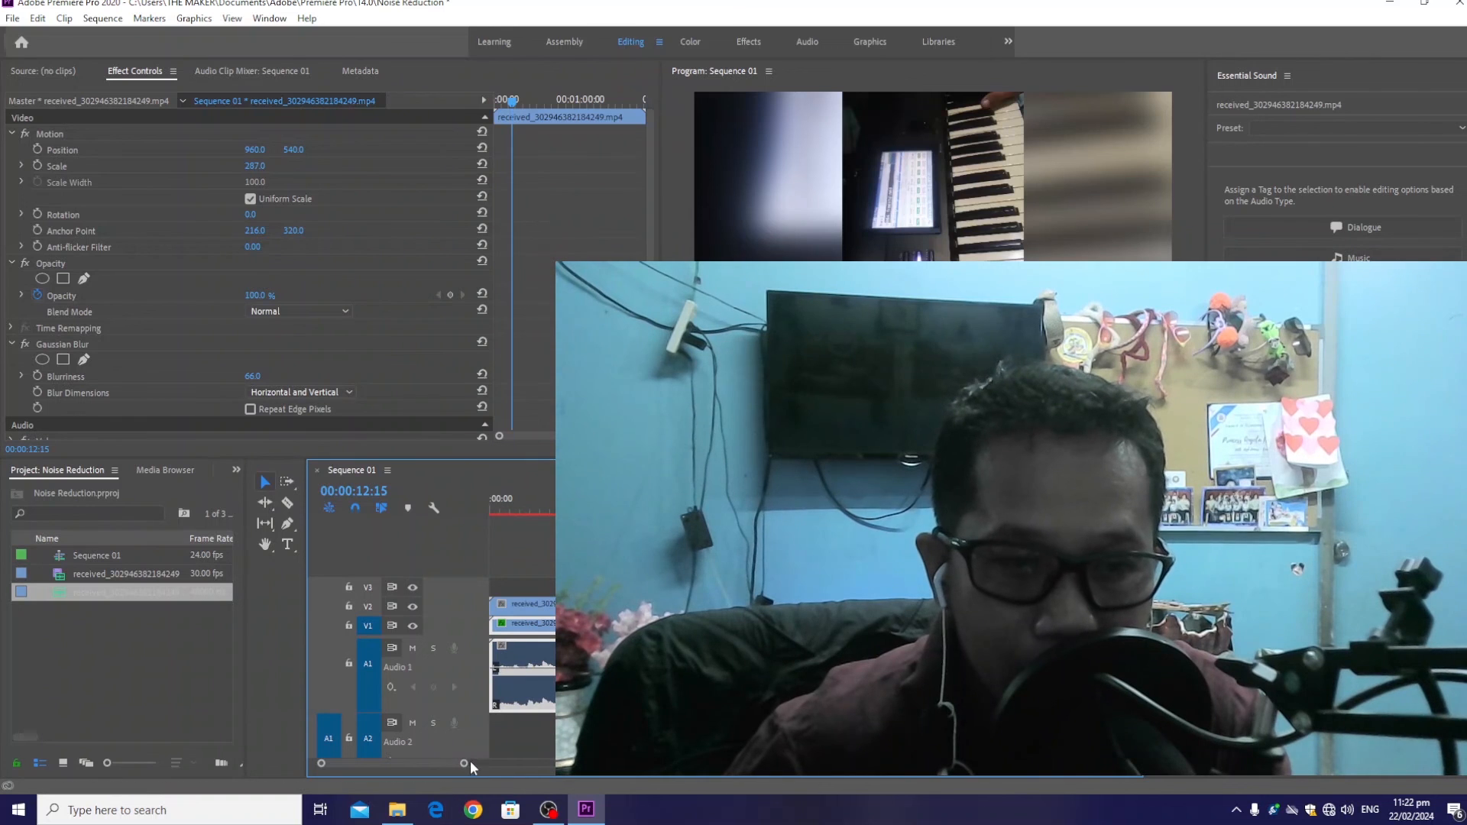
pyautogui.moveTo(463, 765)
pyautogui.mouseDown()
pyautogui.moveTo(324, 766)
pyautogui.moveTo(478, 759)
pyautogui.mouseUp()
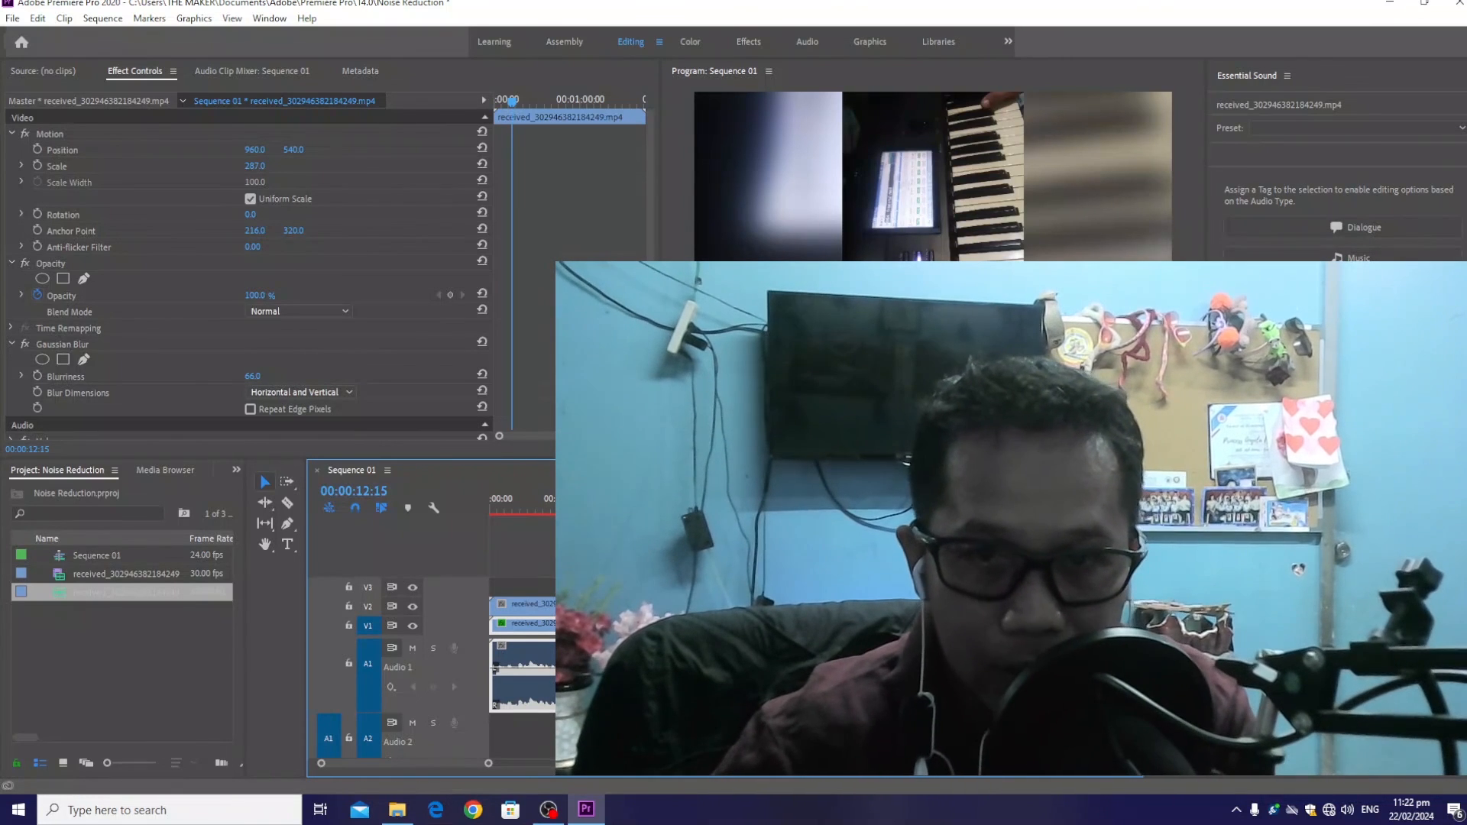
pyautogui.click(561, 812)
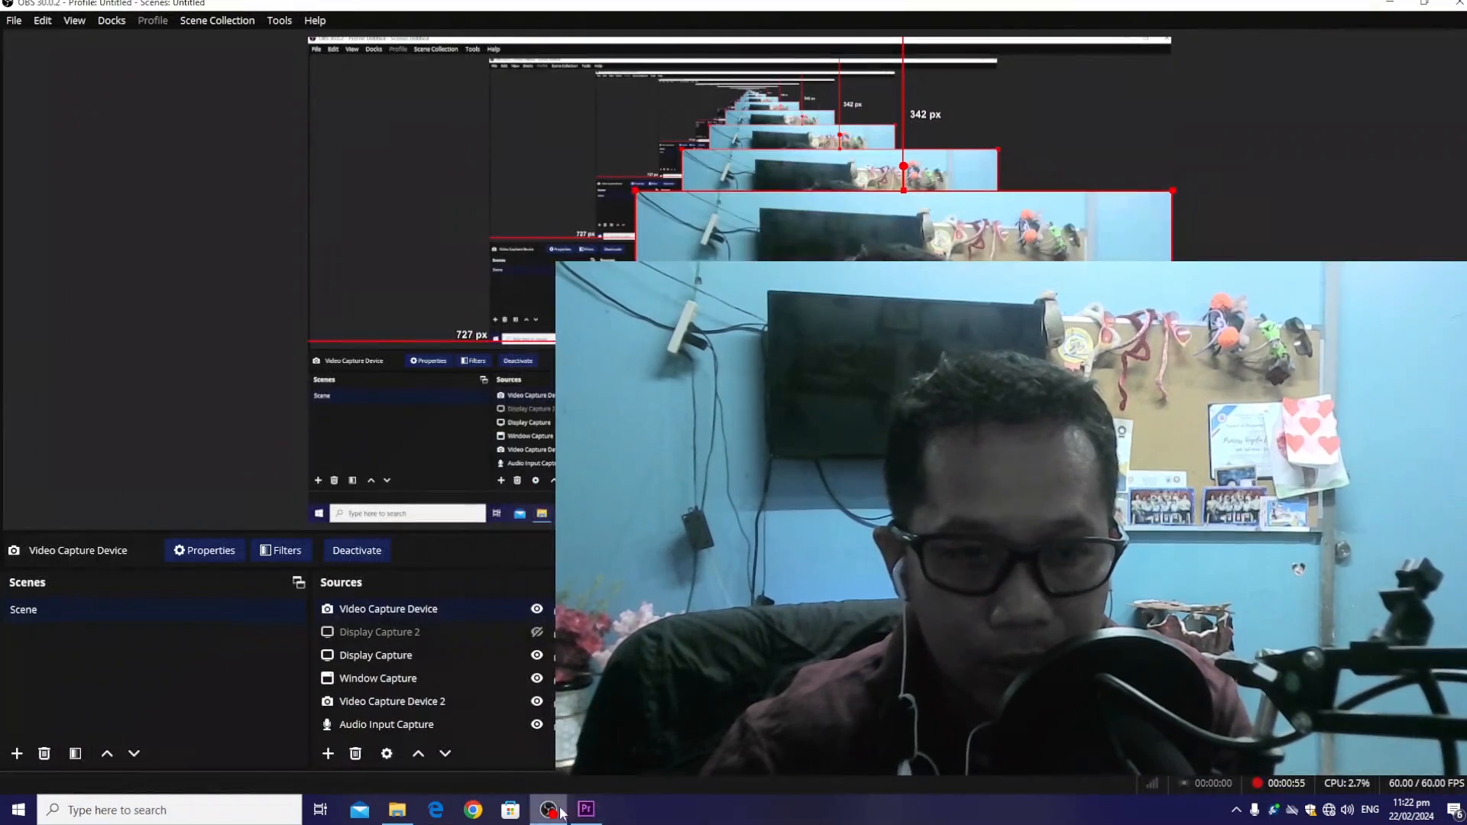